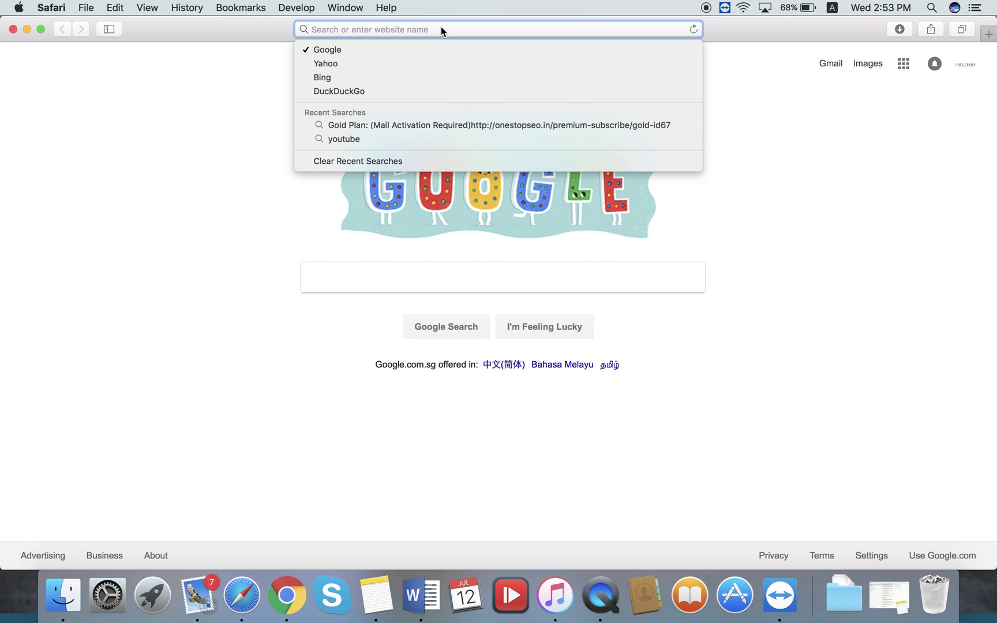
Step: Open the onestopseo.in website
text(onestopseo.in)
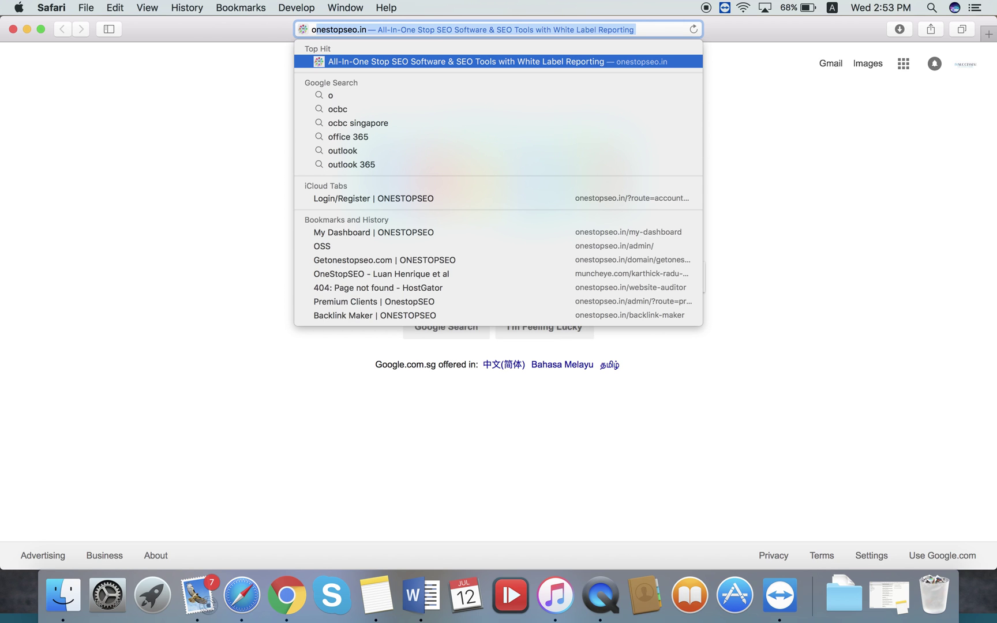
key(Return)
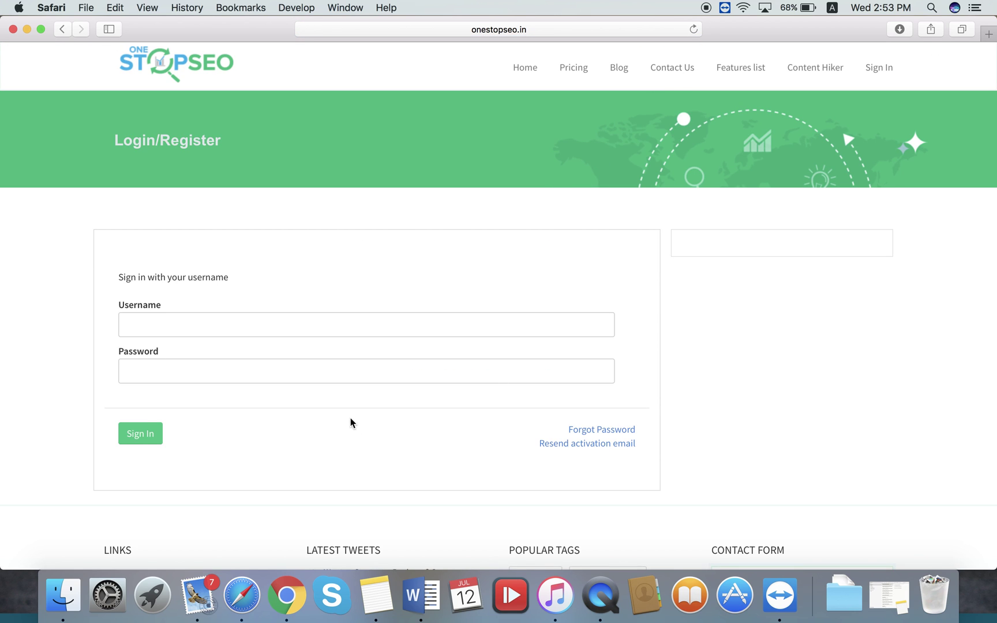
Step: Sign in to the account by filling in the username and the account password
scroll(379, 400, down, 3)
scroll(380, 399, up, 3)
scroll(432, 188, down, 4)
scroll(431, 187, up, 5)
scroll(432, 193, down, 1)
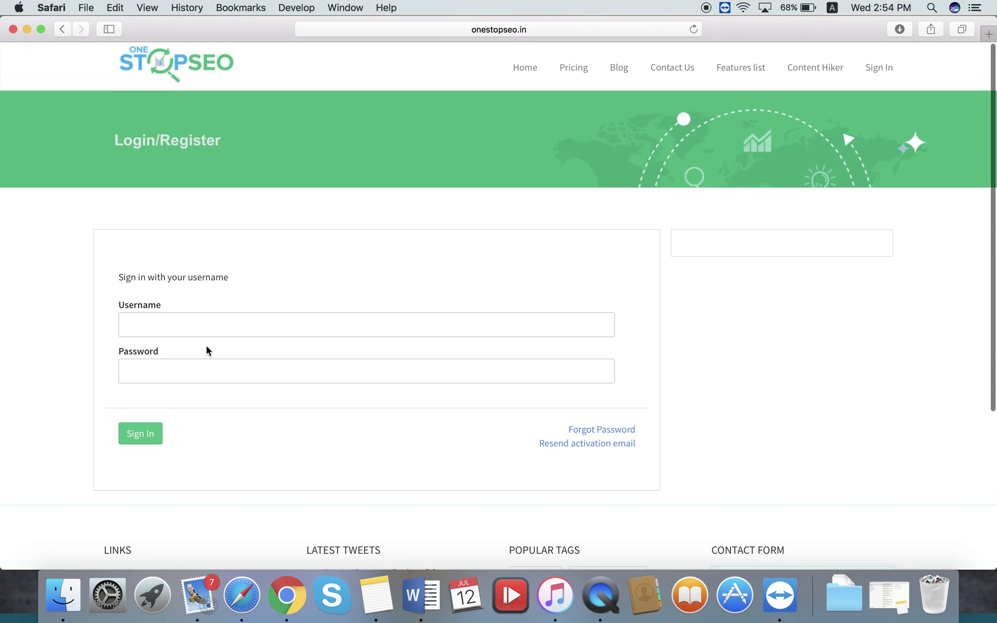
click(210, 328)
text(karthick)
click(190, 350)
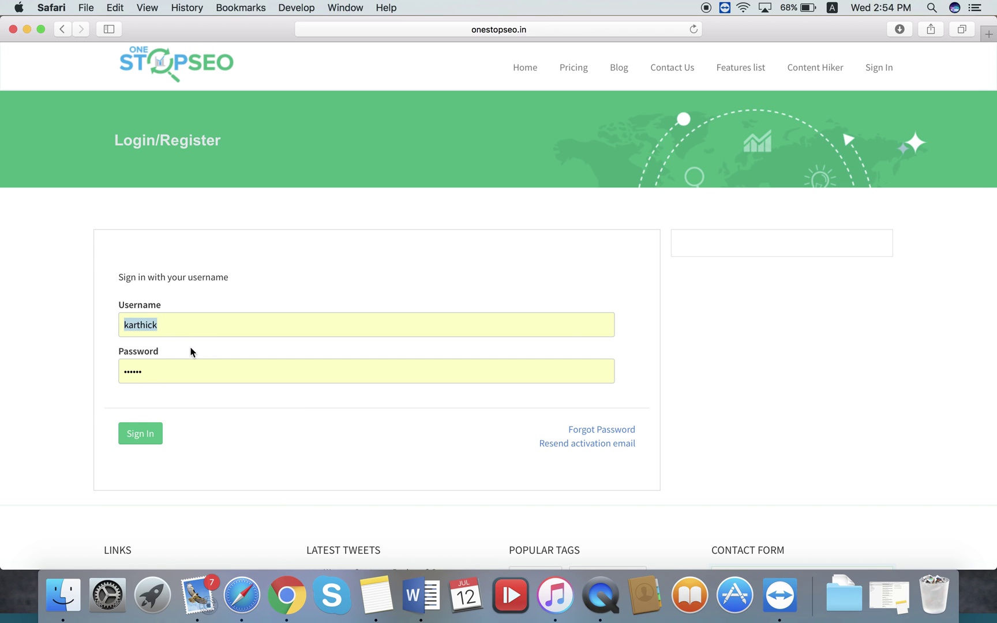
click(143, 442)
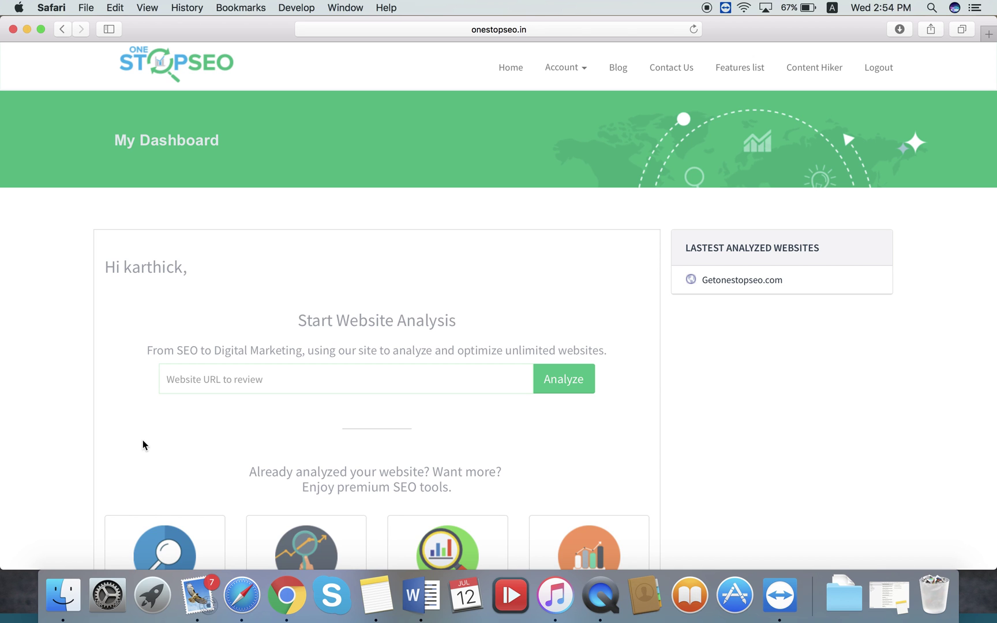
Step: Look over the dashboard's website analysis area and premium SEO tools, expanding the list to browse more tools
scroll(143, 439, down, 3)
scroll(143, 439, up, 3)
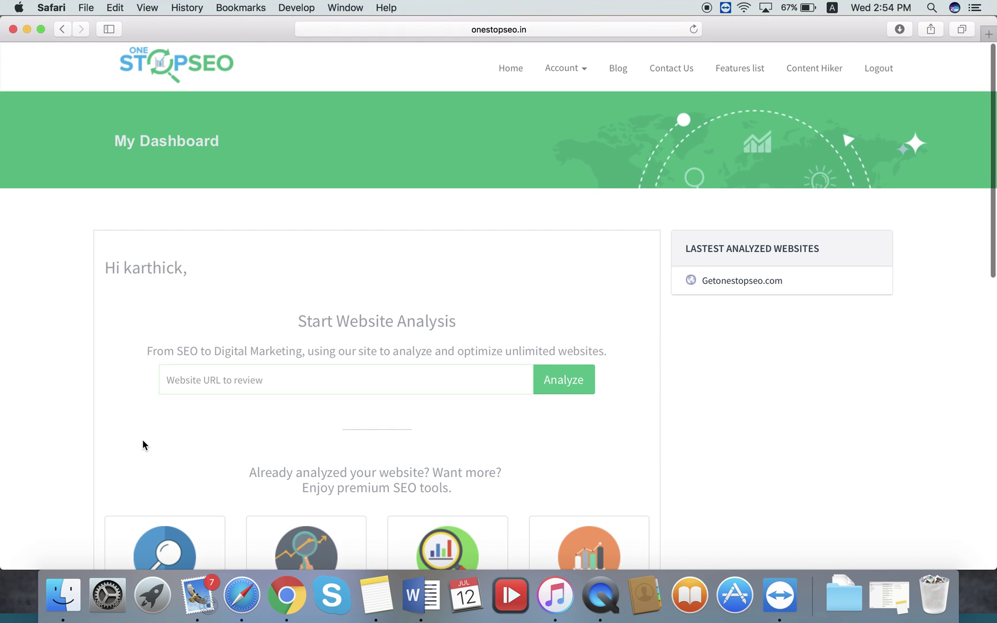
scroll(143, 441, down, 5)
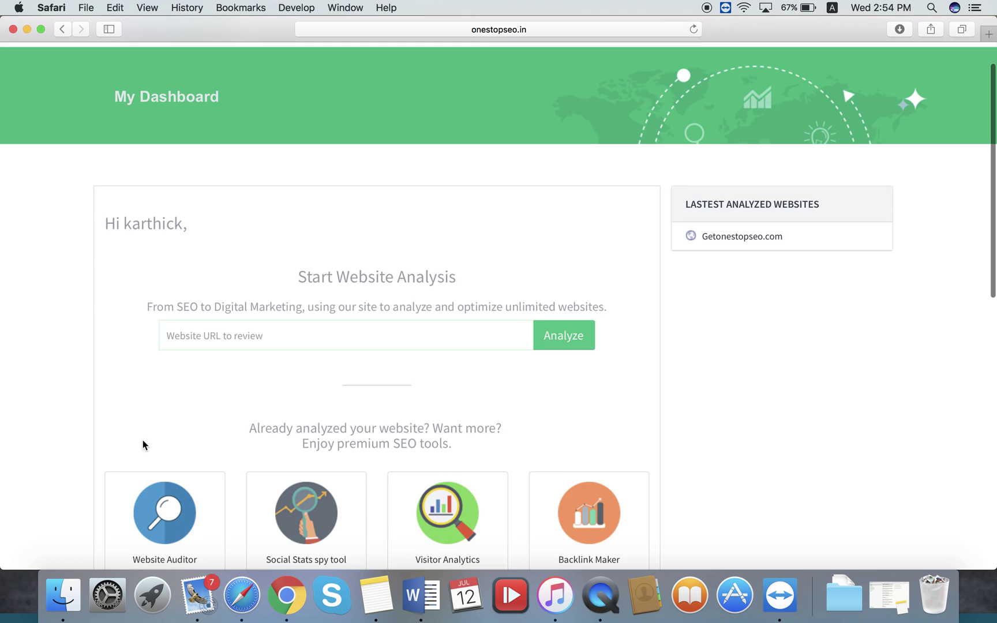
scroll(143, 439, down, 5)
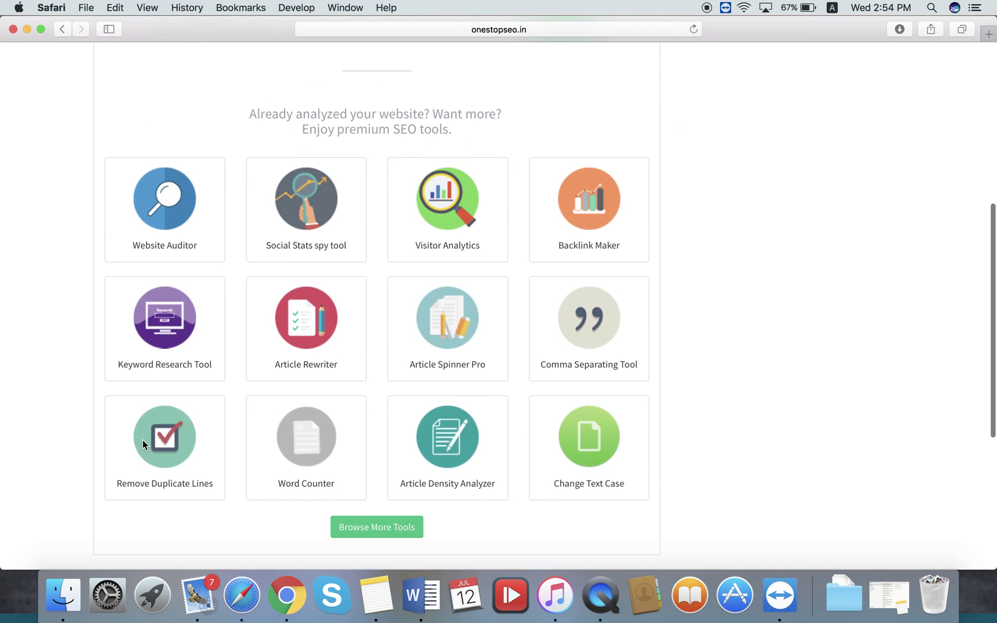
click(375, 421)
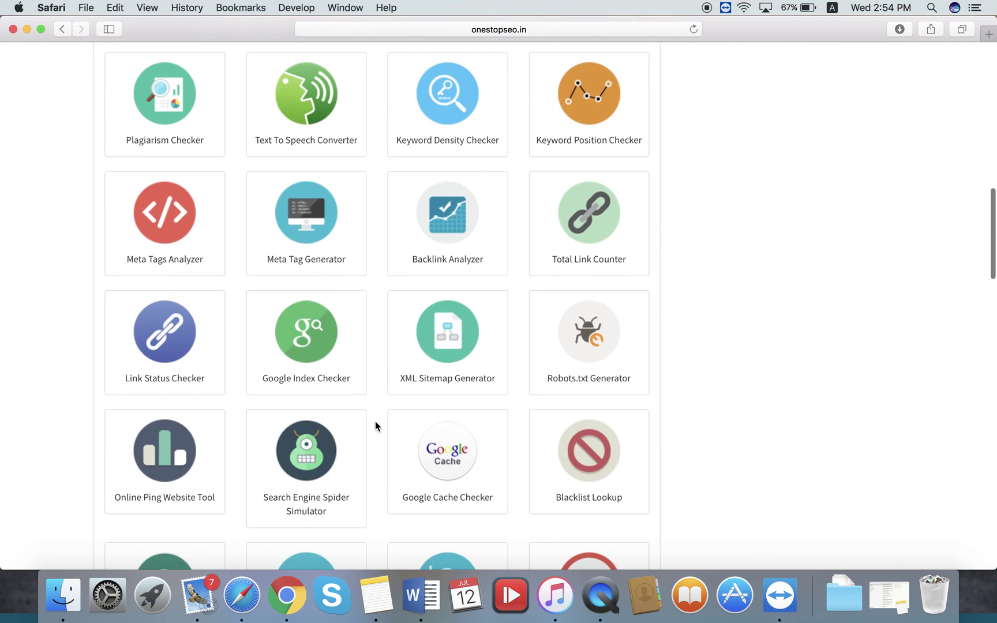
scroll(374, 421, down, 5)
scroll(374, 422, up, 10)
scroll(374, 421, up, 10)
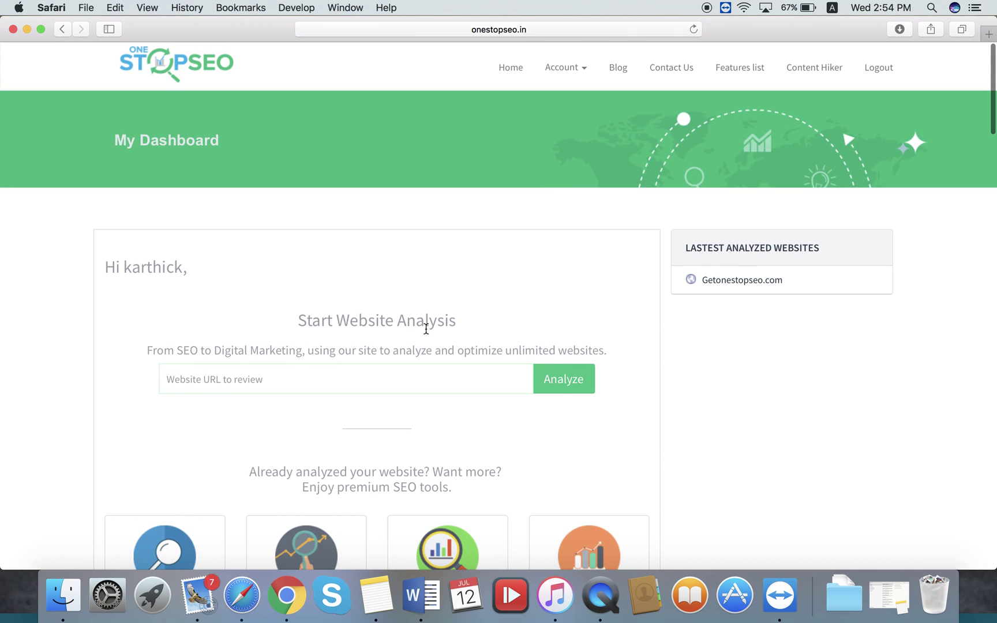
scroll(426, 329, down, 3)
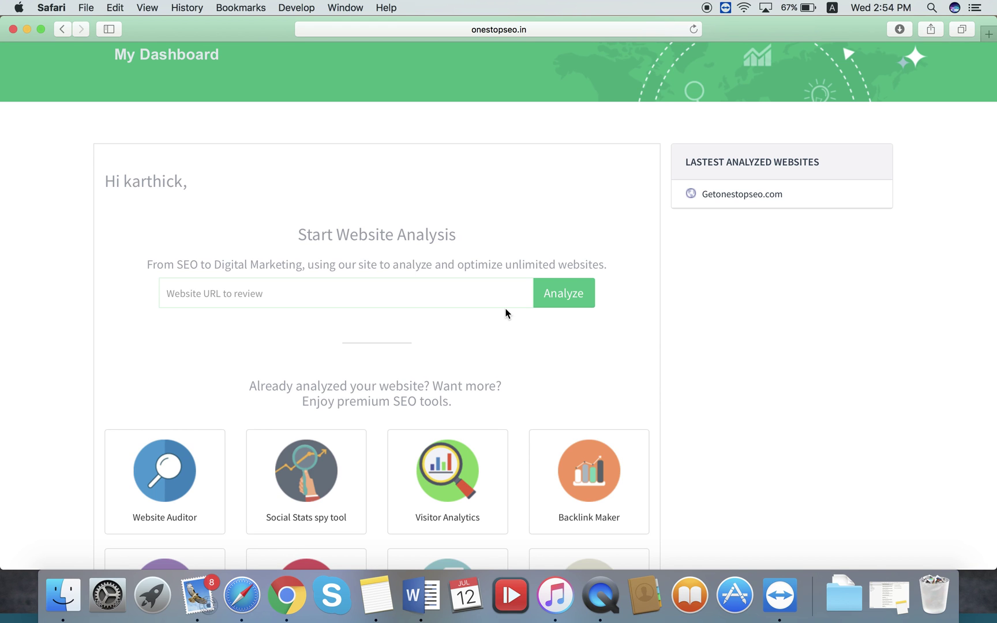
scroll(506, 313, down, 2)
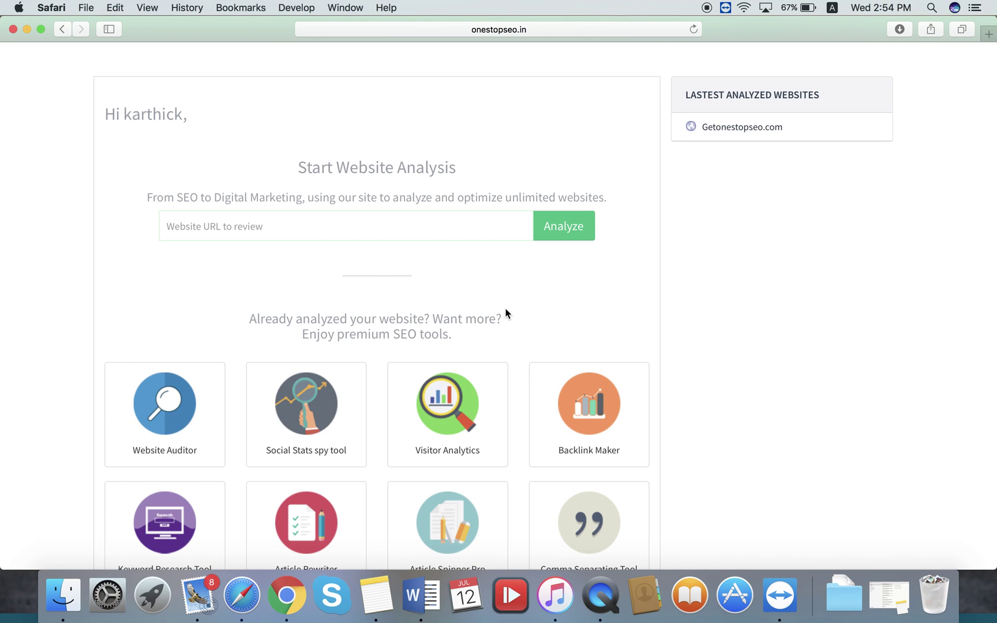
click(434, 231)
text(htt)
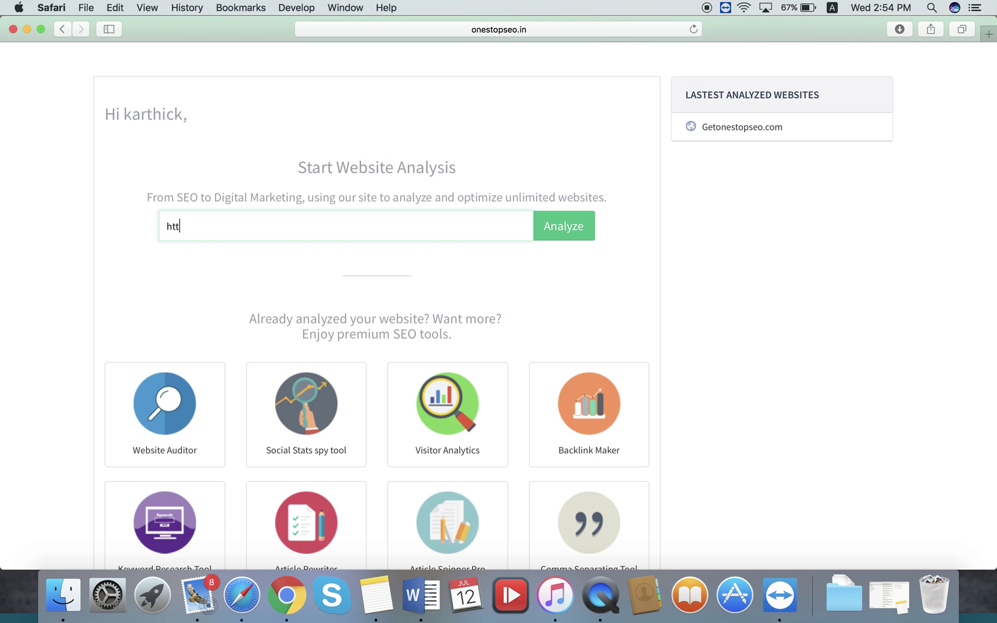
text(p)
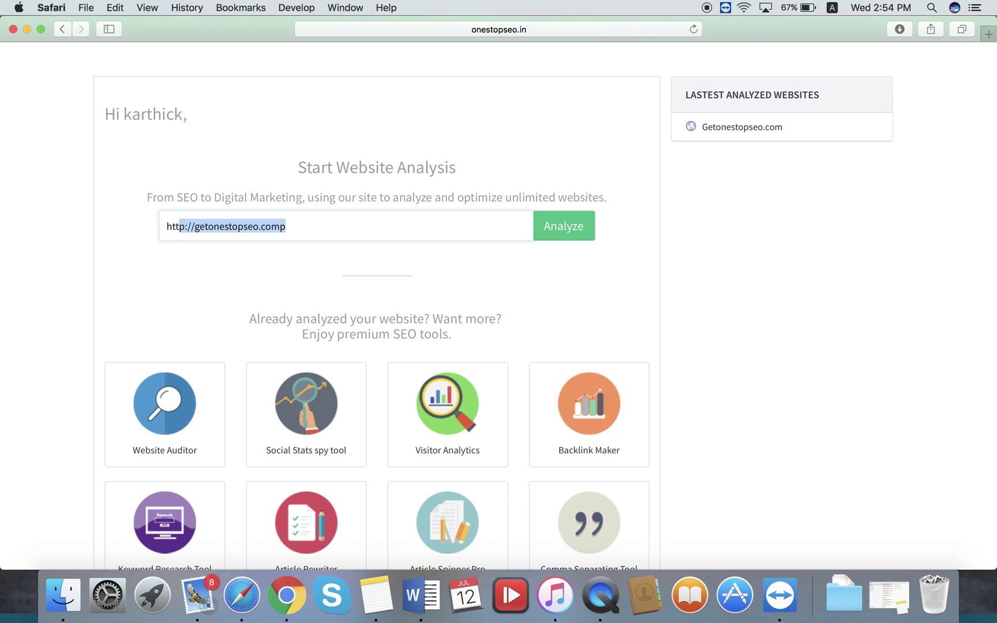
key(Right)
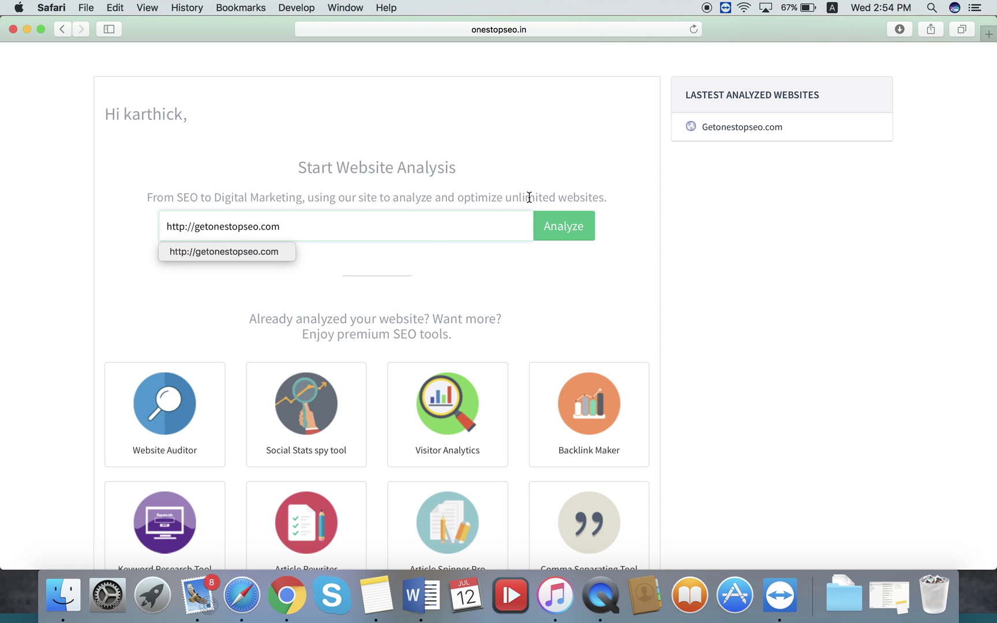
click(422, 212)
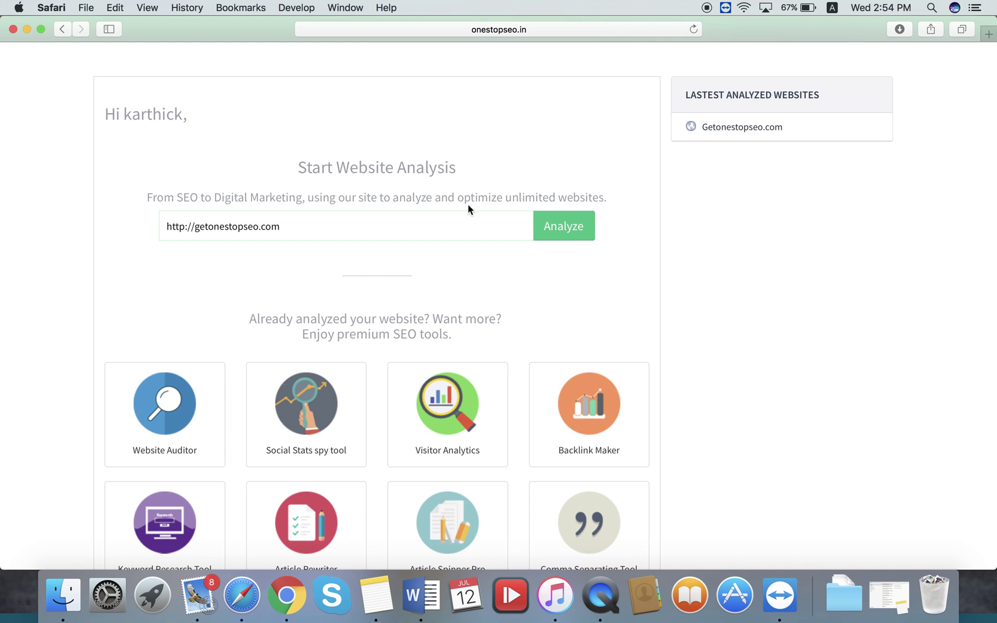
click(557, 226)
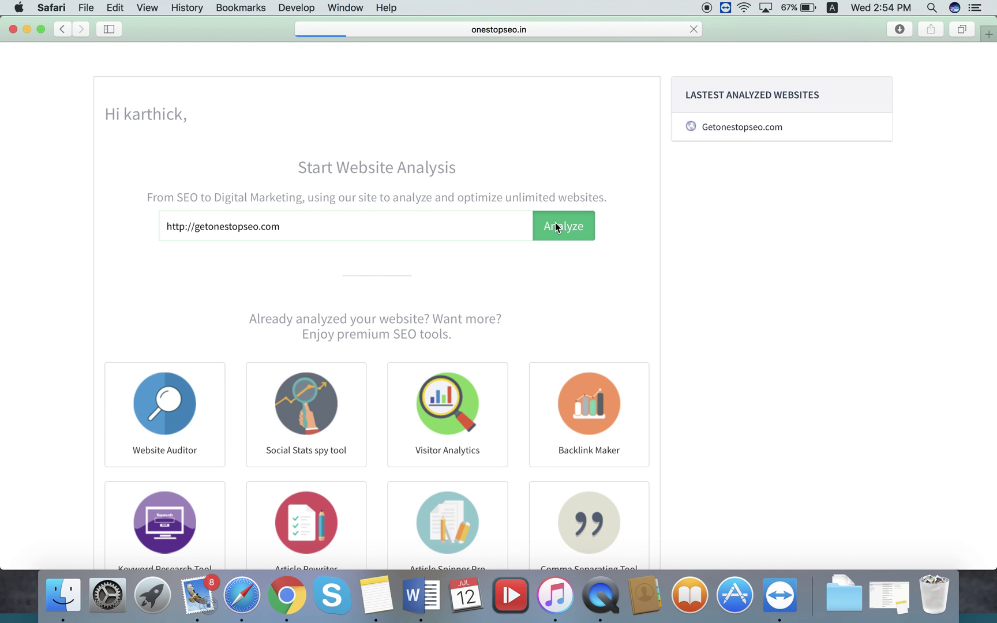
Step: Update the analysis data of the Getonestopseo.com report
scroll(556, 227, down, 2)
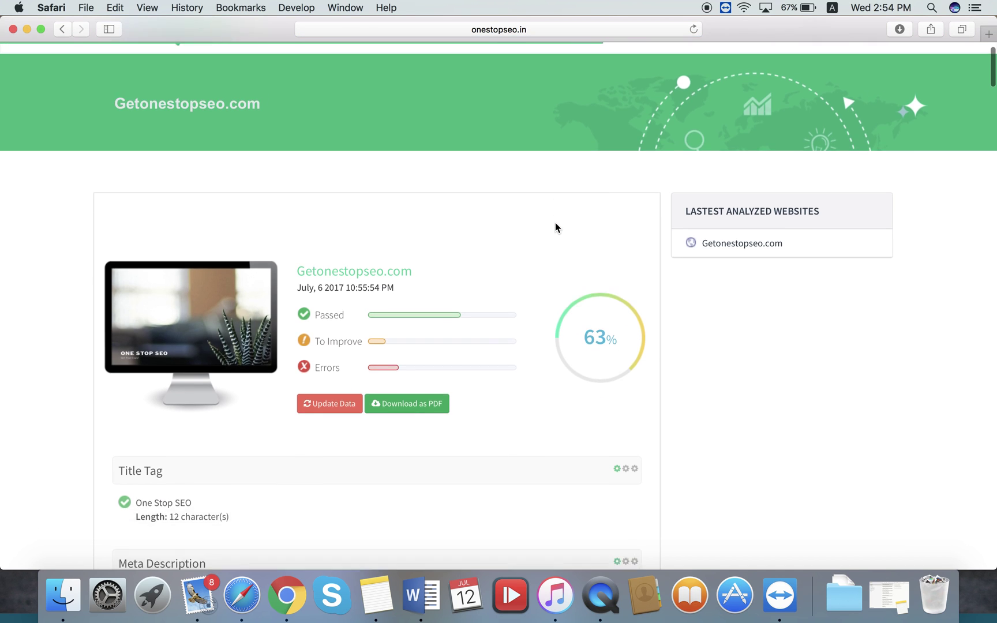
scroll(556, 227, down, 15)
scroll(555, 227, up, 12)
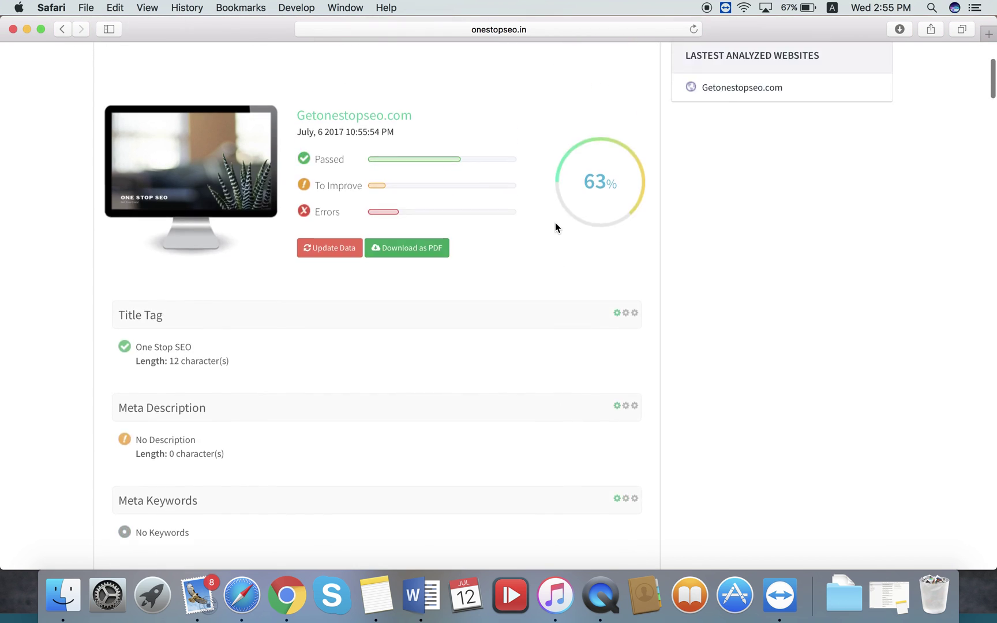
scroll(555, 227, up, 2)
click(325, 298)
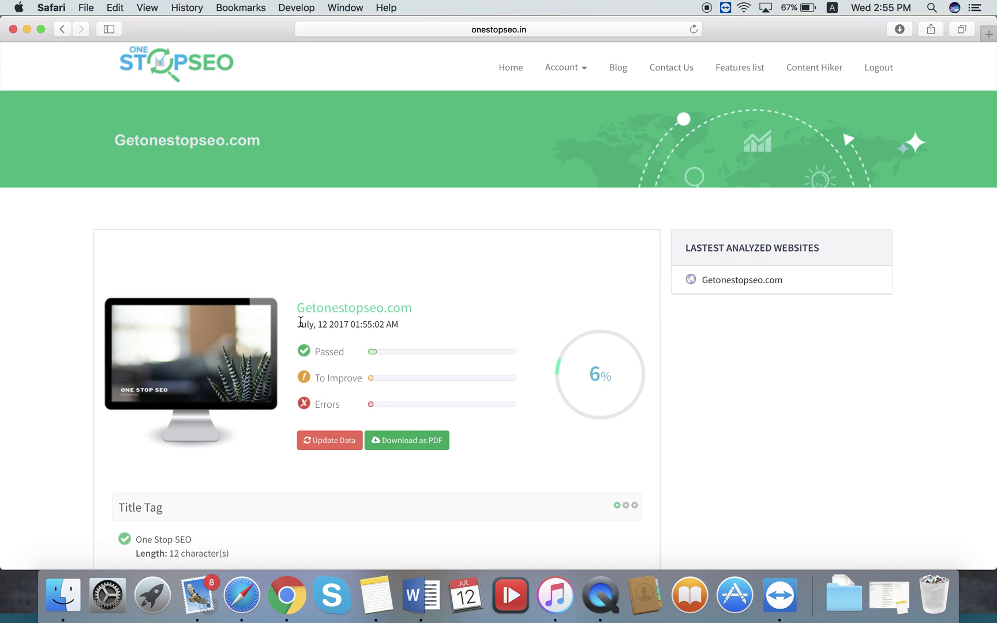
Step: Examine the refreshed report's sections, from the title tag and XML sitemap checks down to the backlinks and social data
scroll(344, 327, down, 3)
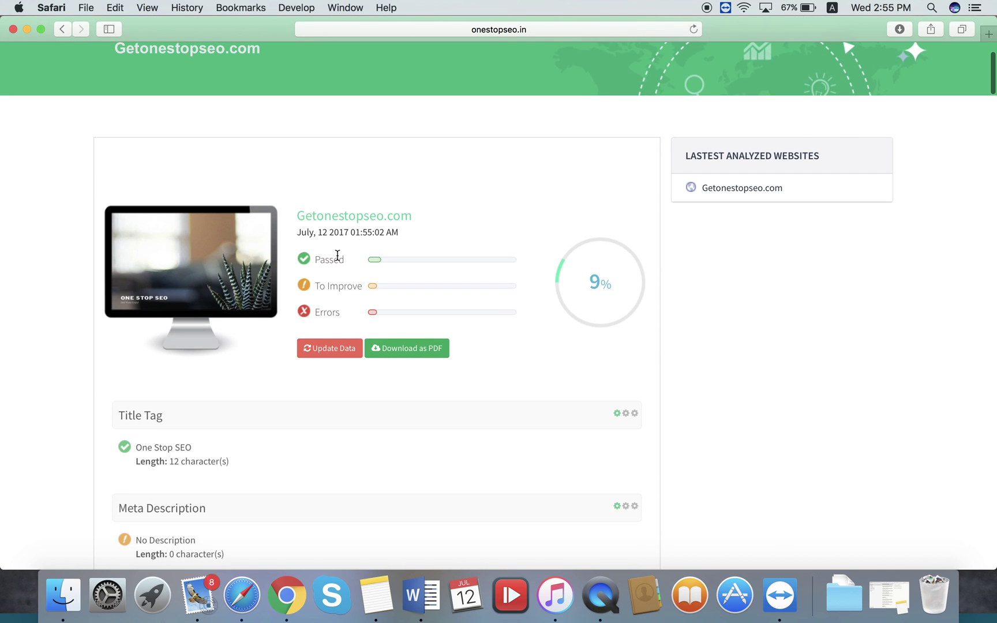
scroll(338, 255, down, 20)
scroll(337, 255, down, 15)
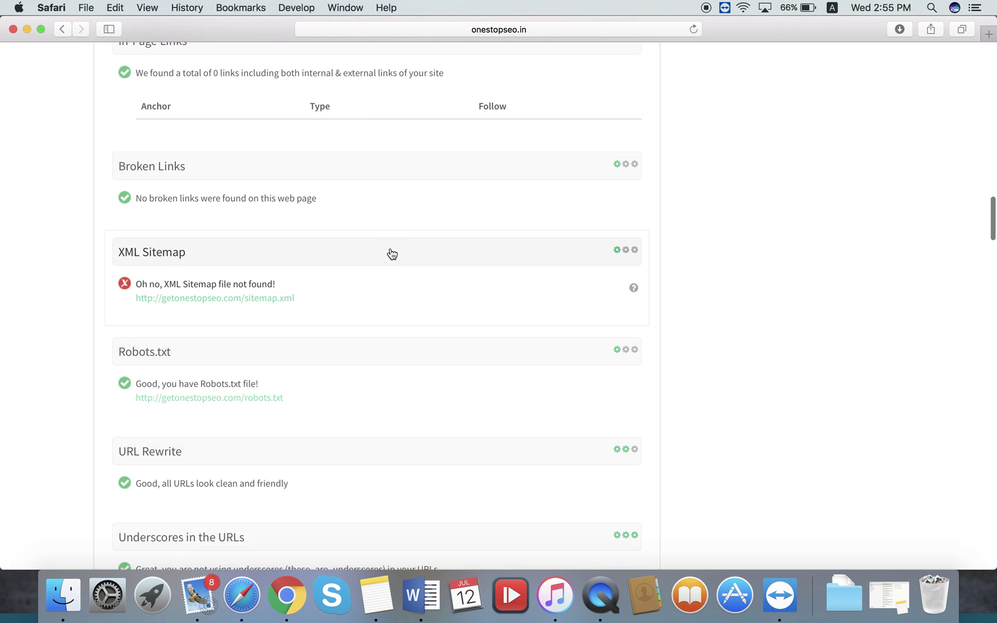
scroll(392, 254, down, 20)
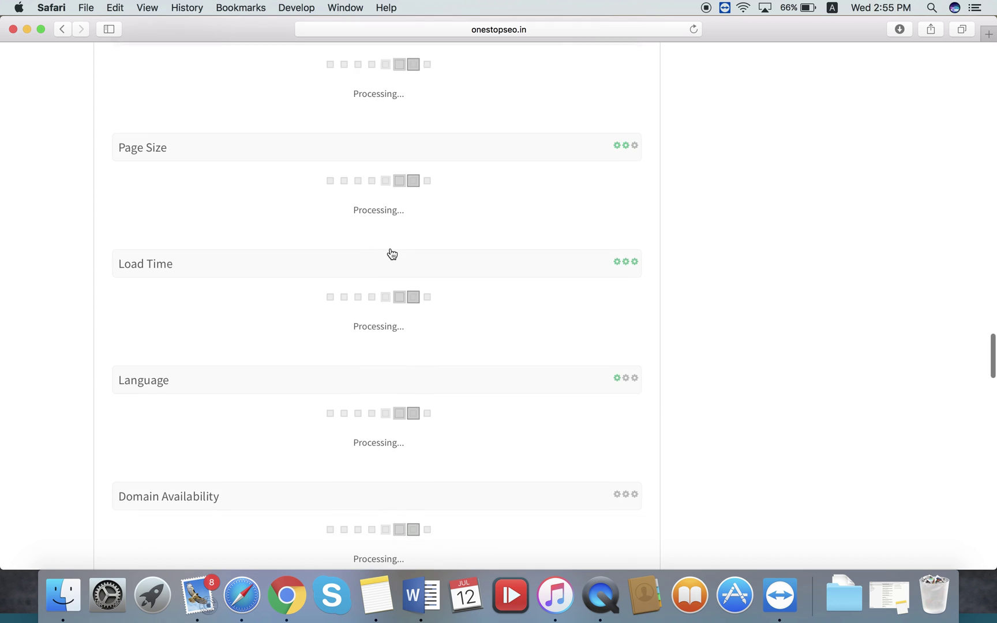
scroll(392, 254, down, 2)
scroll(372, 463, down, 15)
scroll(373, 463, down, 20)
scroll(373, 462, down, 5)
right_click(373, 462)
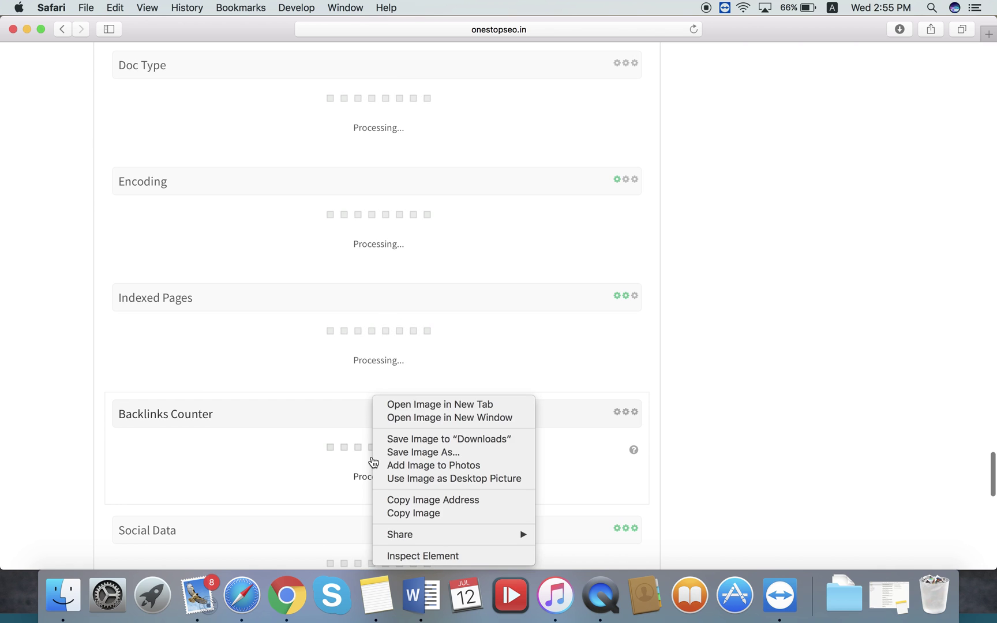
click(715, 378)
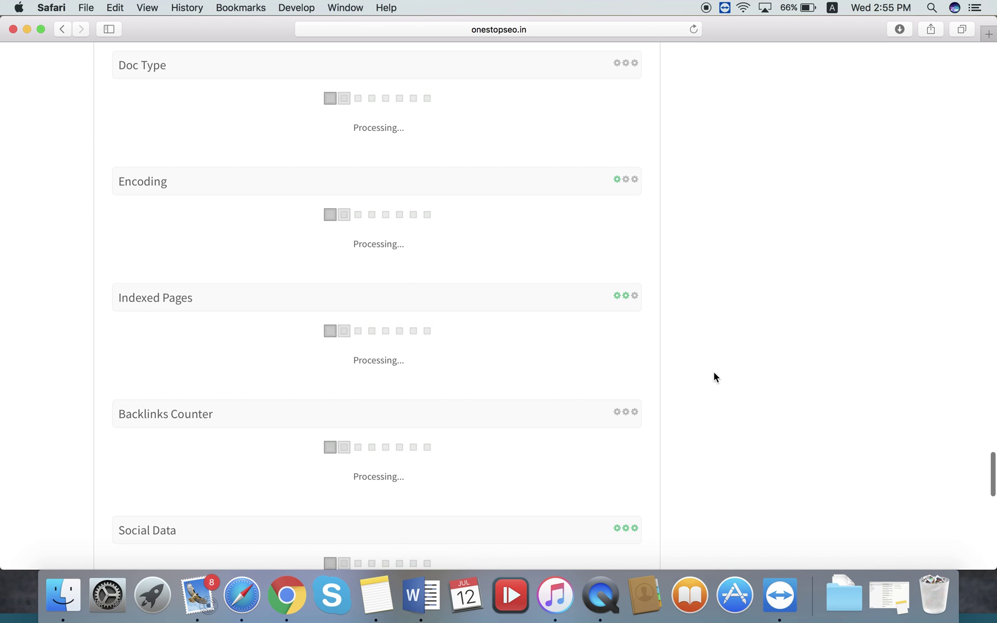
scroll(714, 378, down, 20)
scroll(715, 378, up, 10)
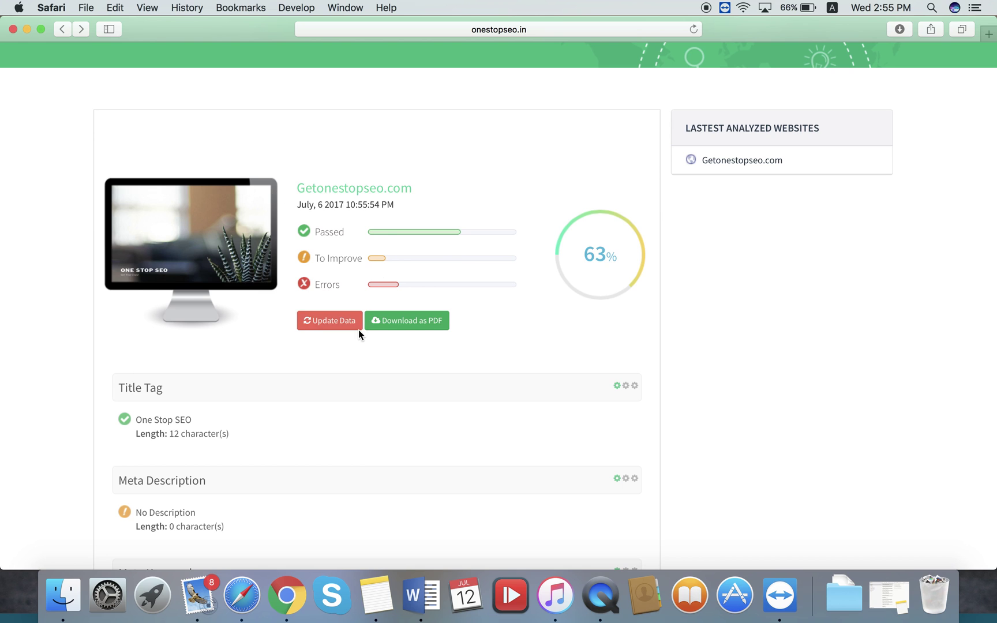
Step: Look through the earlier Getonestopseo.com report and download it as a PDF
scroll(358, 329, down, 3)
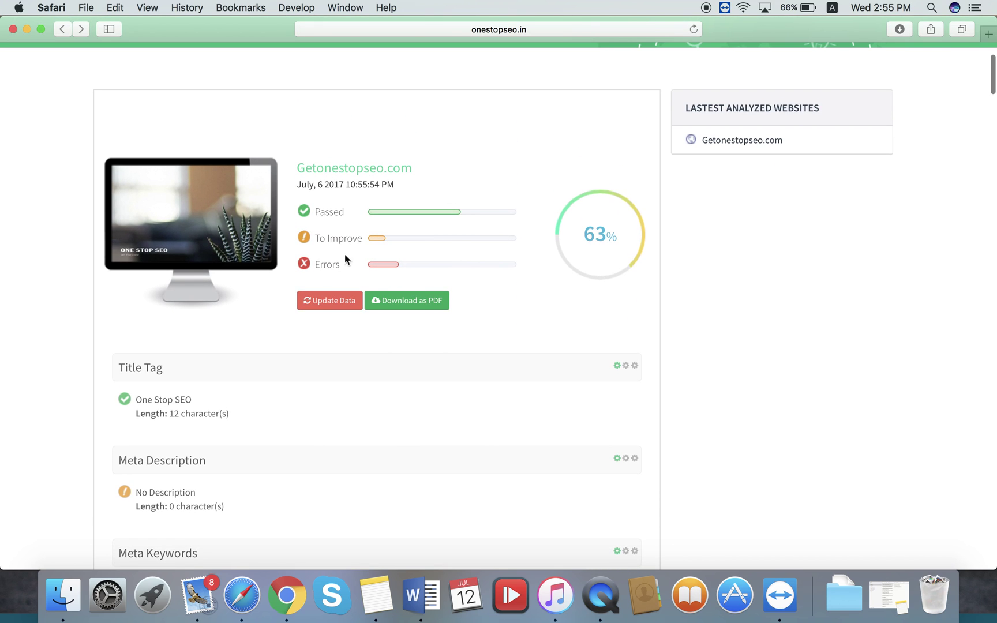
scroll(455, 262, down, 20)
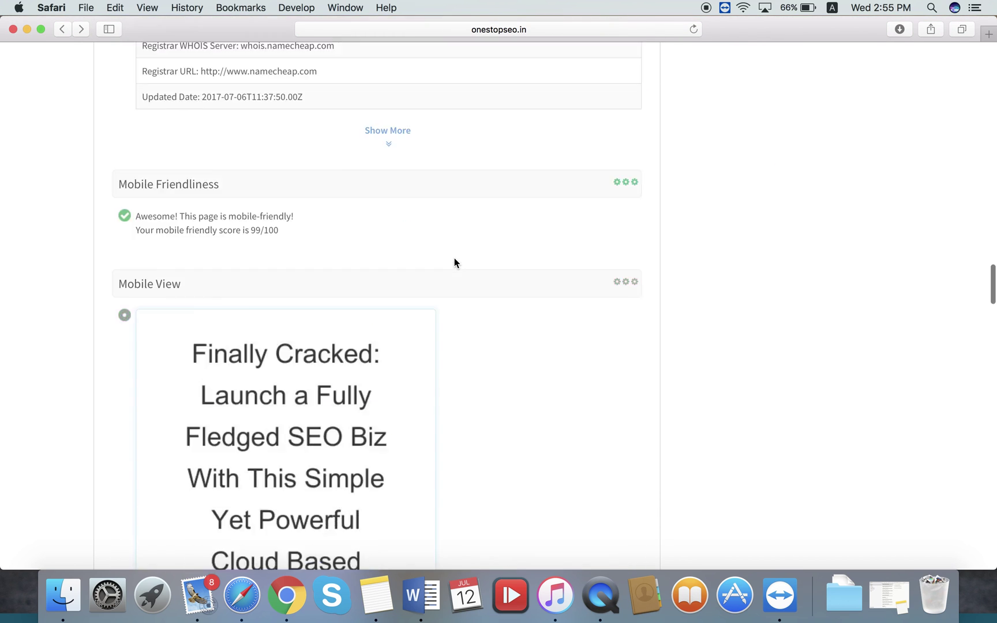
scroll(454, 262, down, 20)
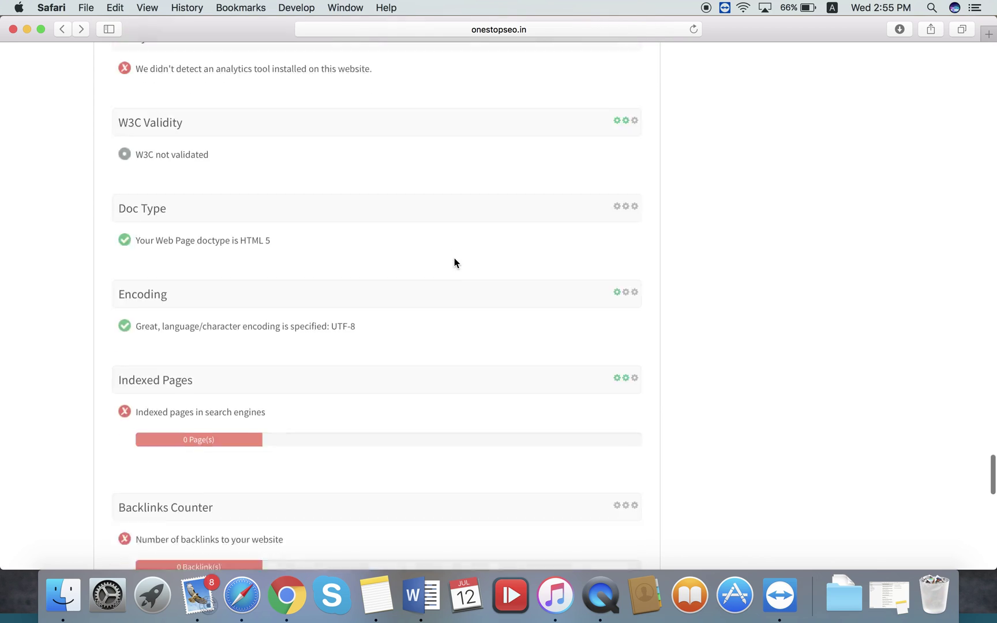
scroll(454, 262, down, 10)
scroll(454, 262, up, 20)
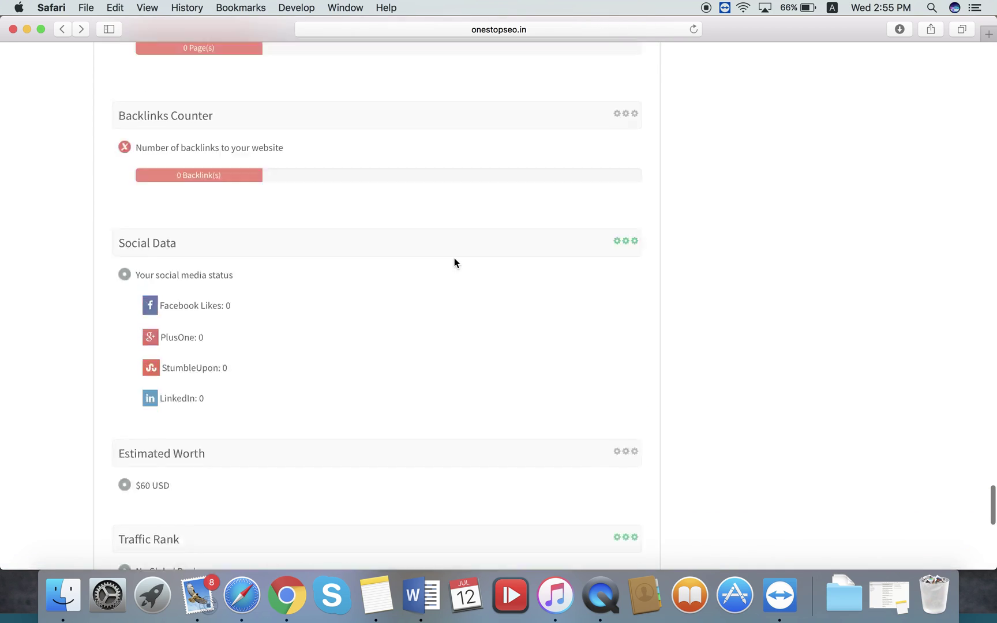
scroll(454, 263, up, 20)
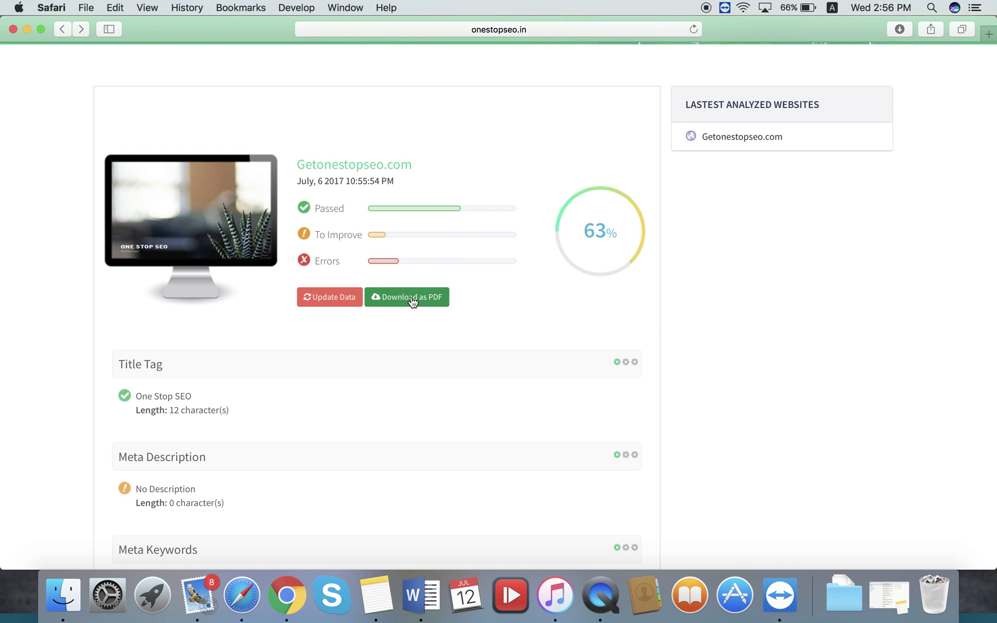
click(403, 305)
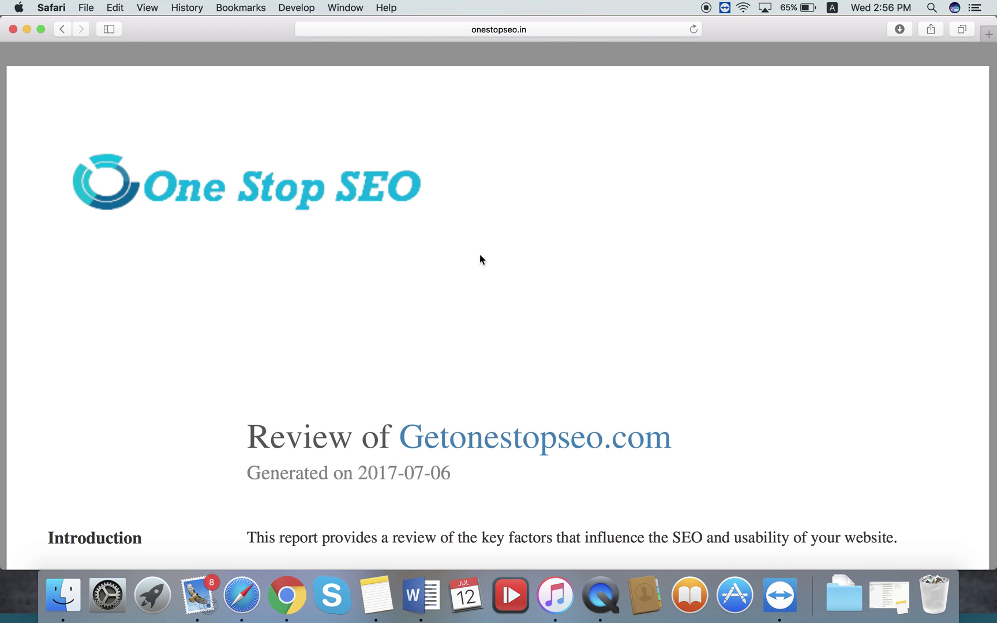
Step: Review the PDF report's cover page and its Search Engine Optimization section, including the title tag and meta description advice
scroll(474, 362, down, 10)
scroll(474, 361, down, 15)
scroll(475, 361, up, 7)
drag(452, 294, 567, 299)
click(480, 253)
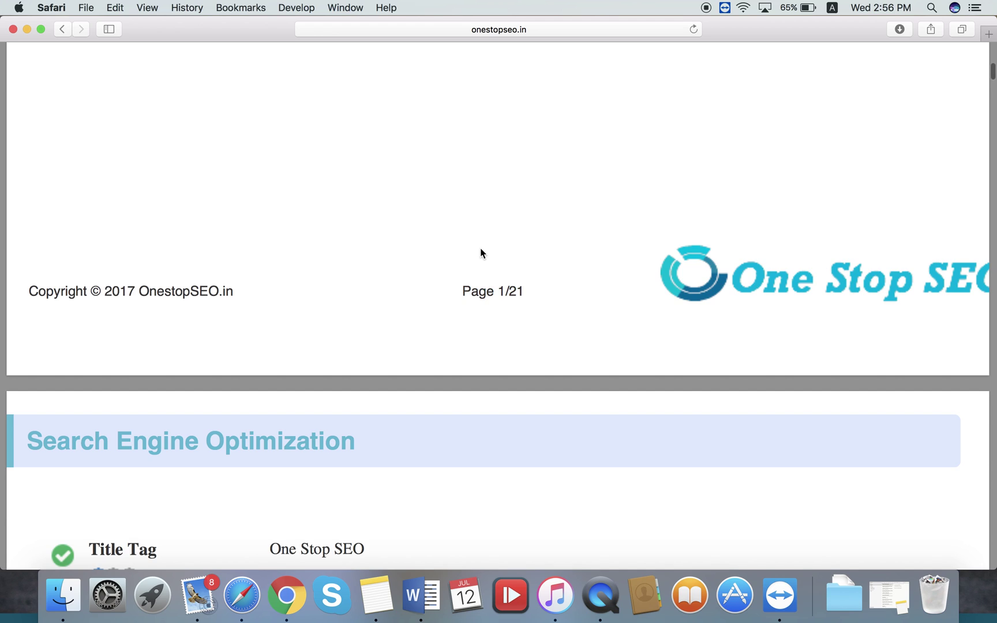
scroll(480, 252, up, 10)
scroll(480, 253, down, 15)
scroll(481, 254, down, 5)
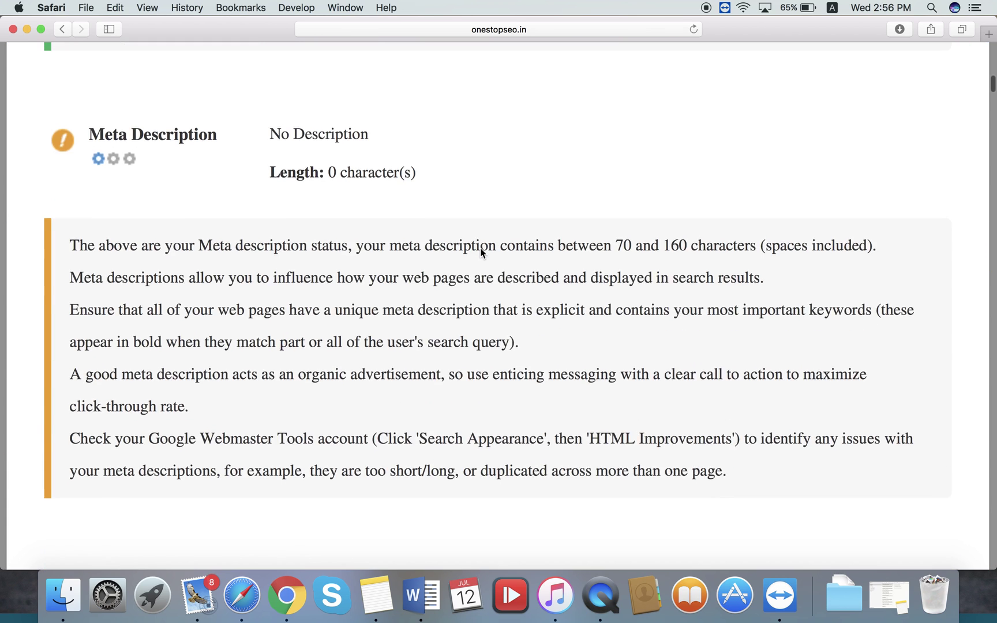
scroll(480, 266, up, 6)
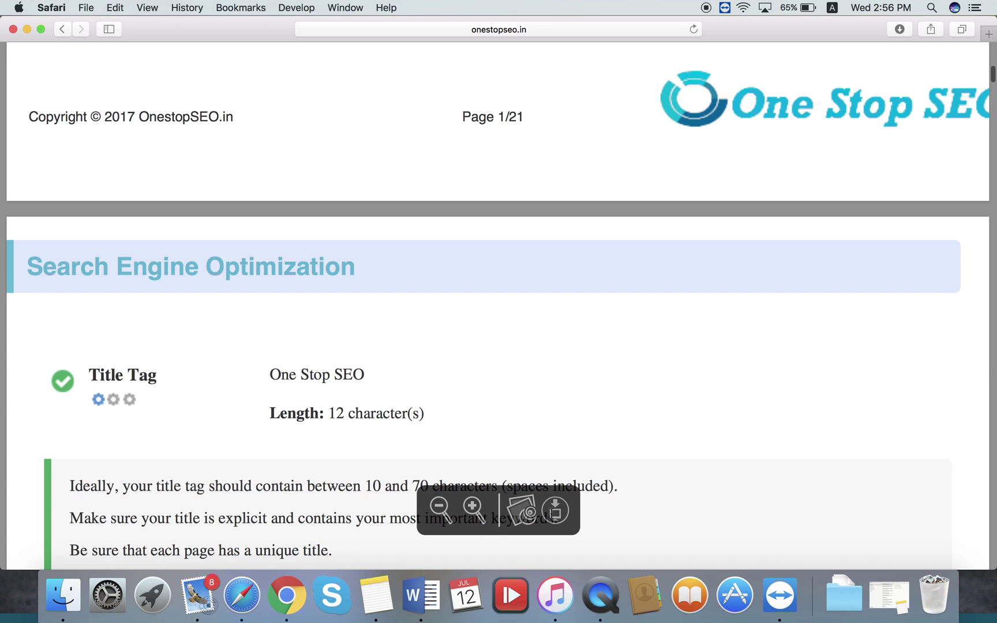
click(846, 601)
scroll(810, 358, up, 10)
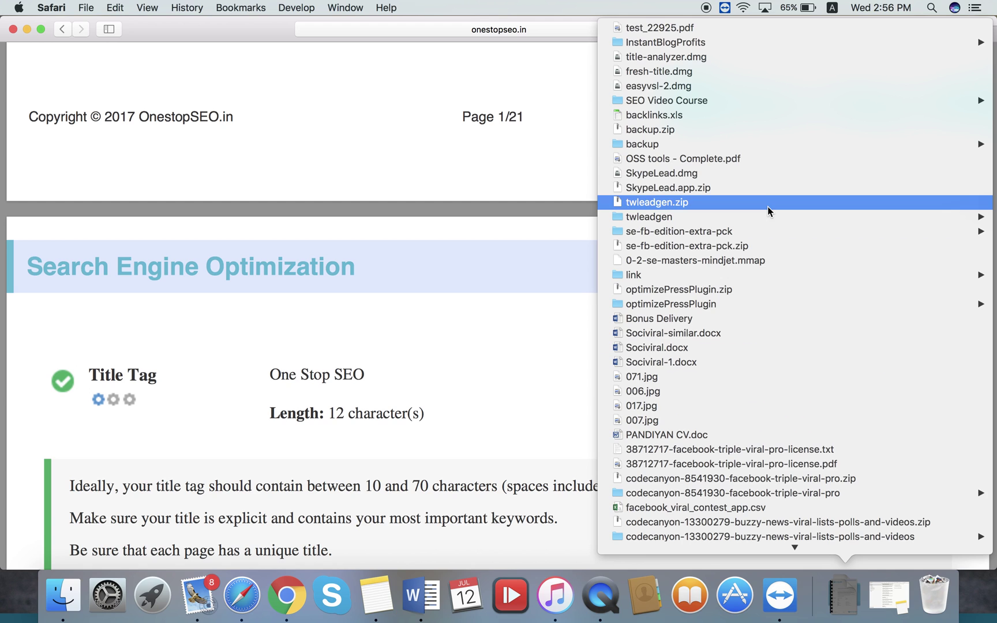
click(466, 317)
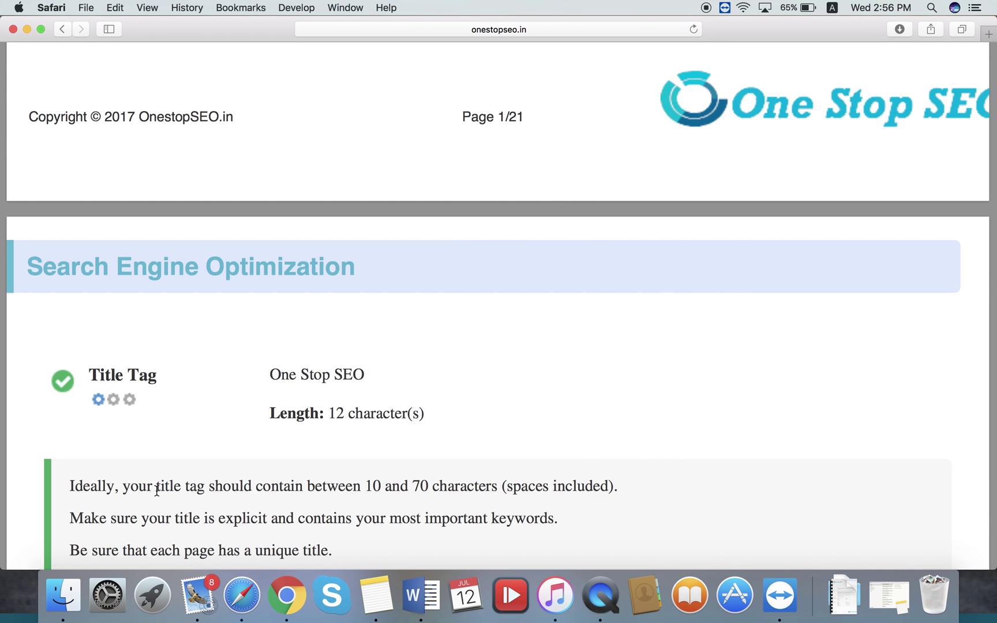
Step: Open the downloaded report test_22925.pdf from the Downloads folder in Finder and skim through its pages
click(63, 595)
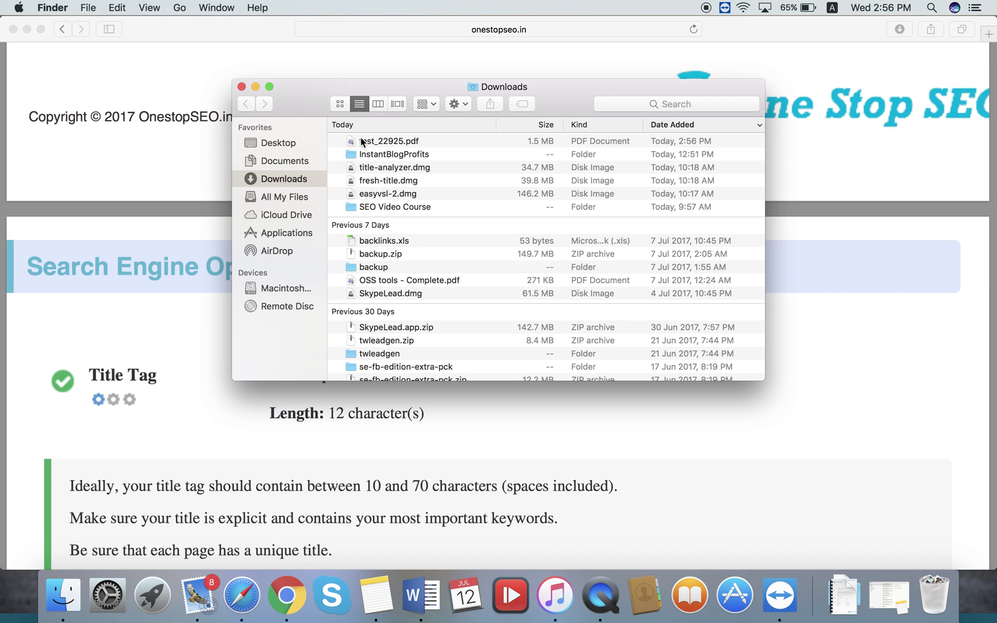
double_click(371, 145)
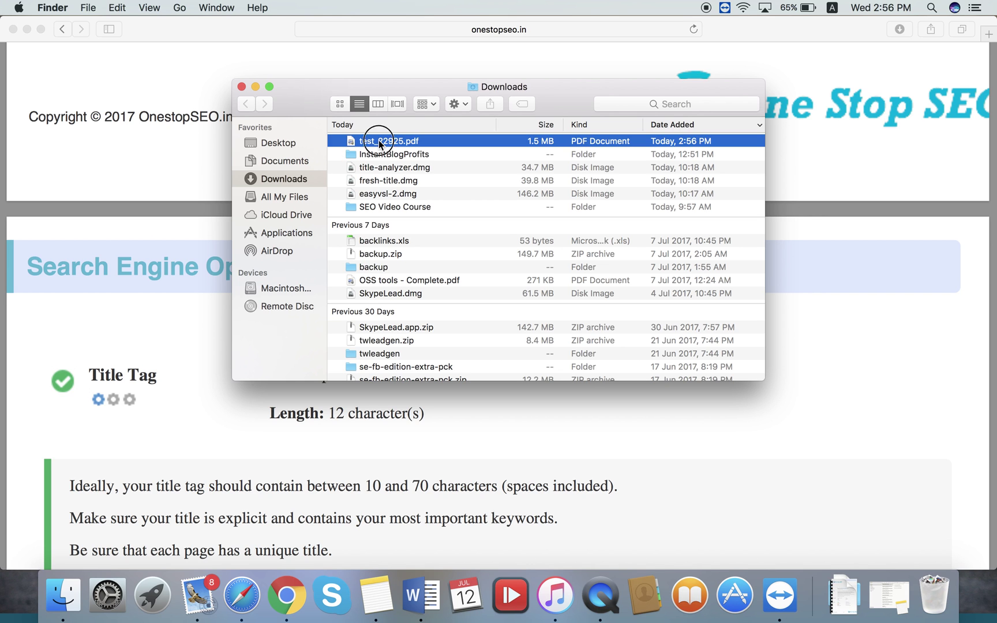
scroll(386, 190, down, 15)
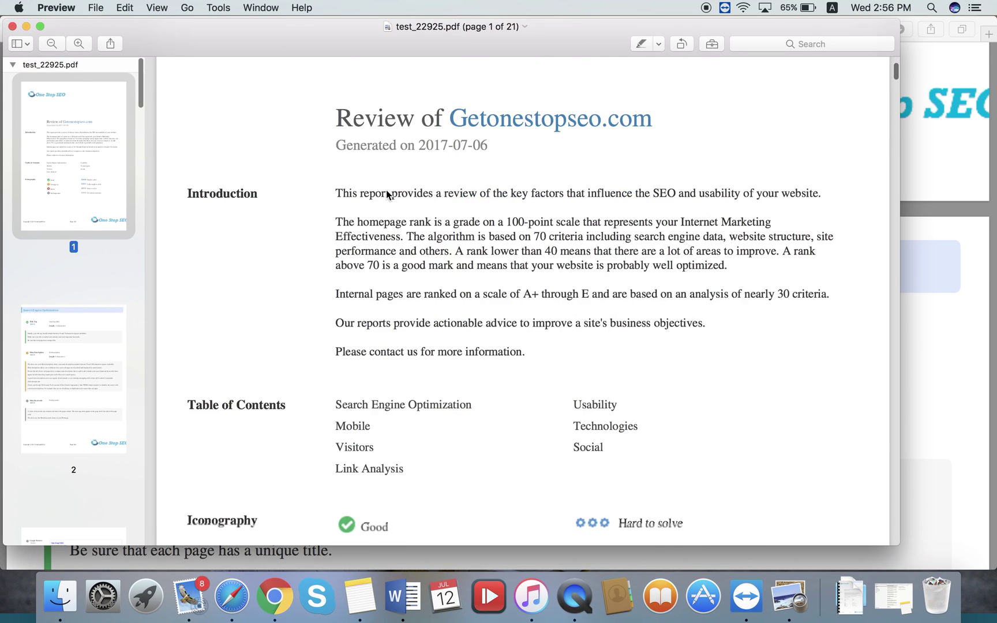
scroll(412, 314, down, 20)
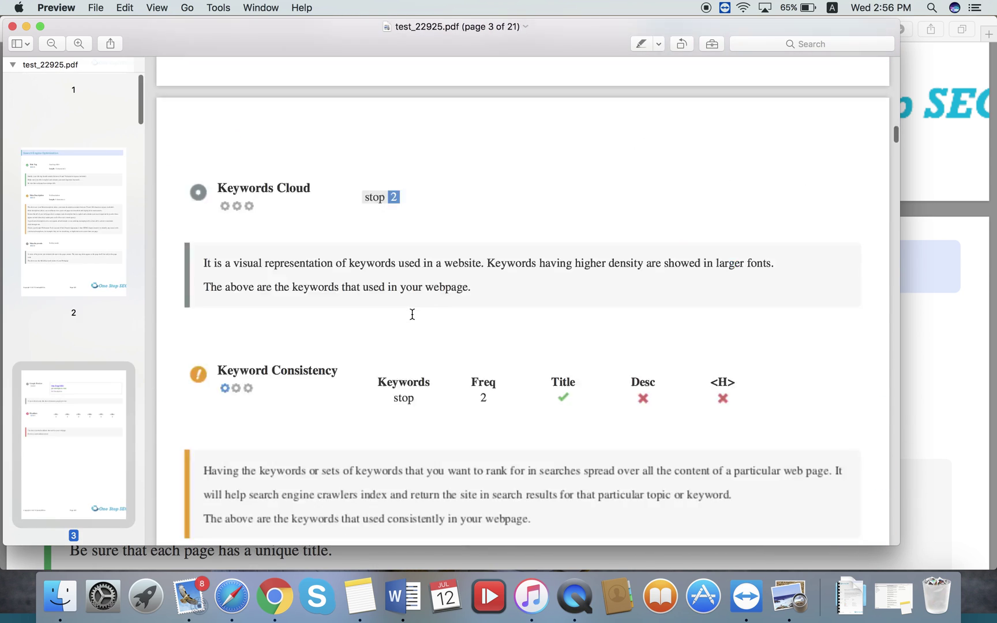
scroll(412, 314, down, 20)
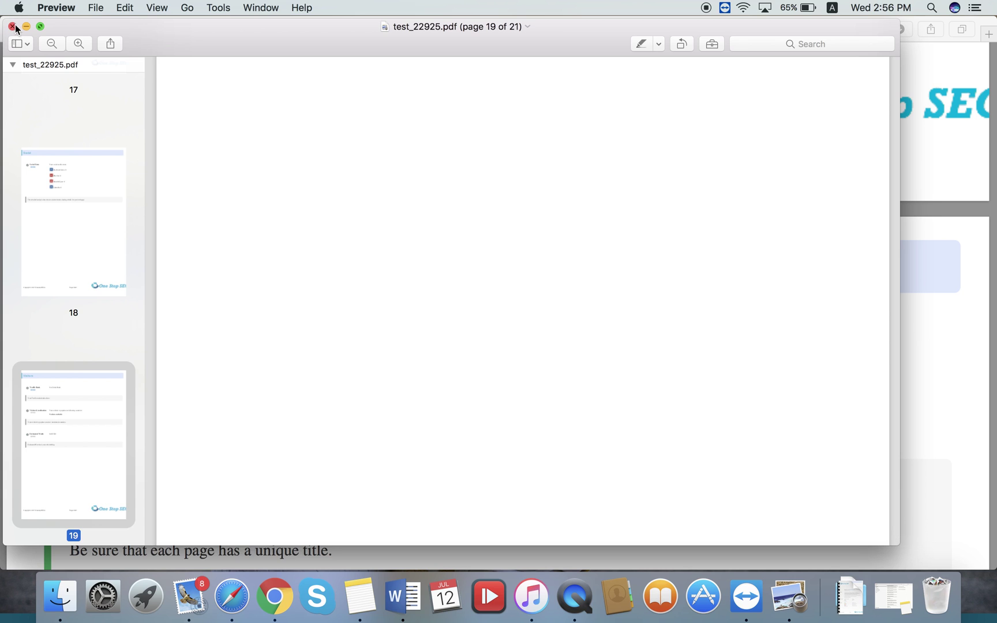
Step: Close the PDF and the Downloads window, and return to the Getonestopseo.com report page in Safari
click(12, 27)
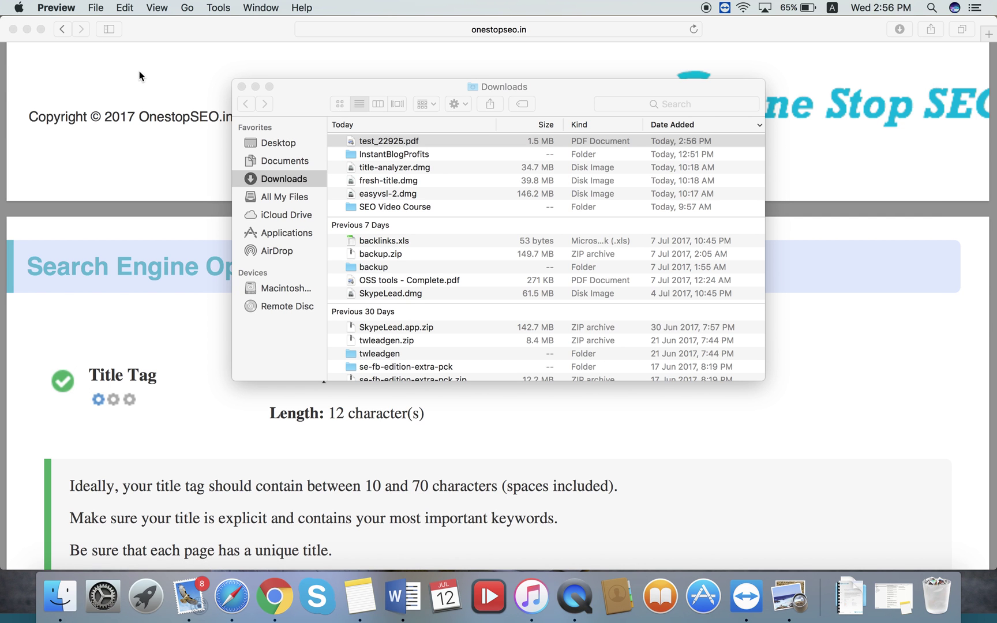
click(242, 88)
click(63, 32)
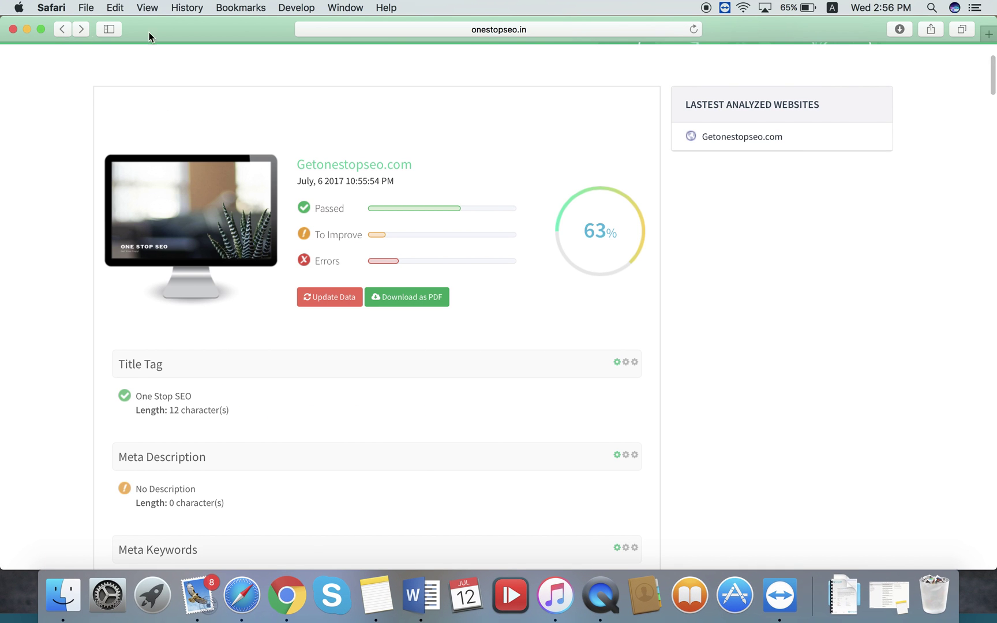
scroll(336, 214, down, 5)
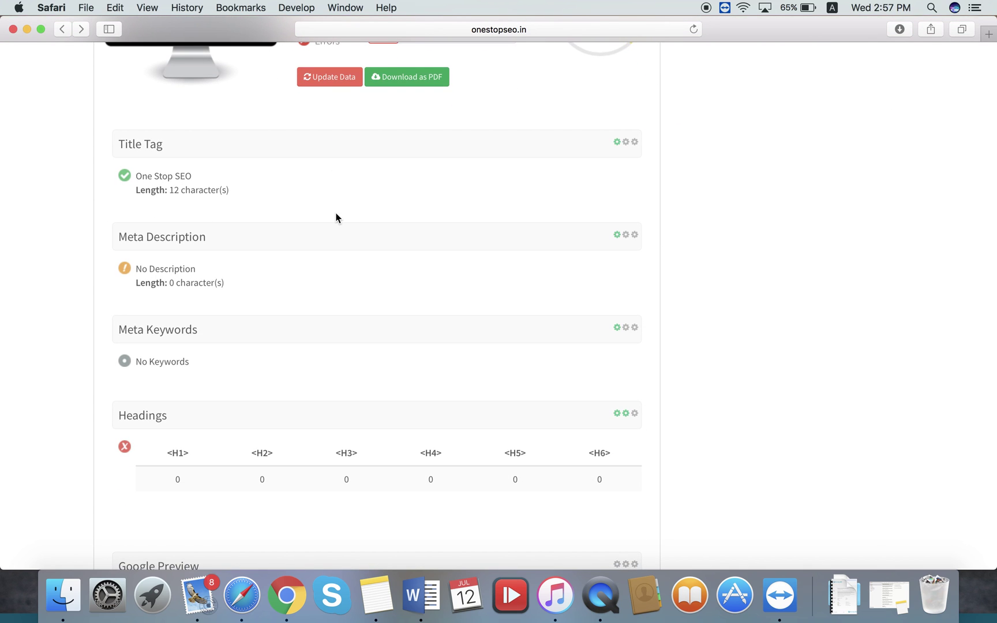
scroll(378, 224, up, 8)
scroll(376, 219, down, 5)
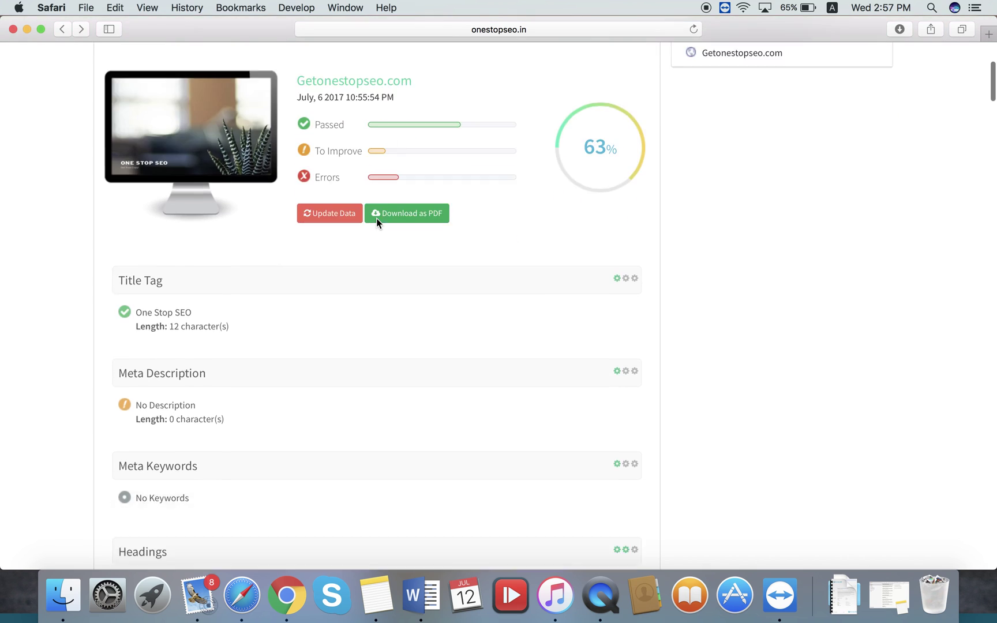
scroll(377, 222, up, 5)
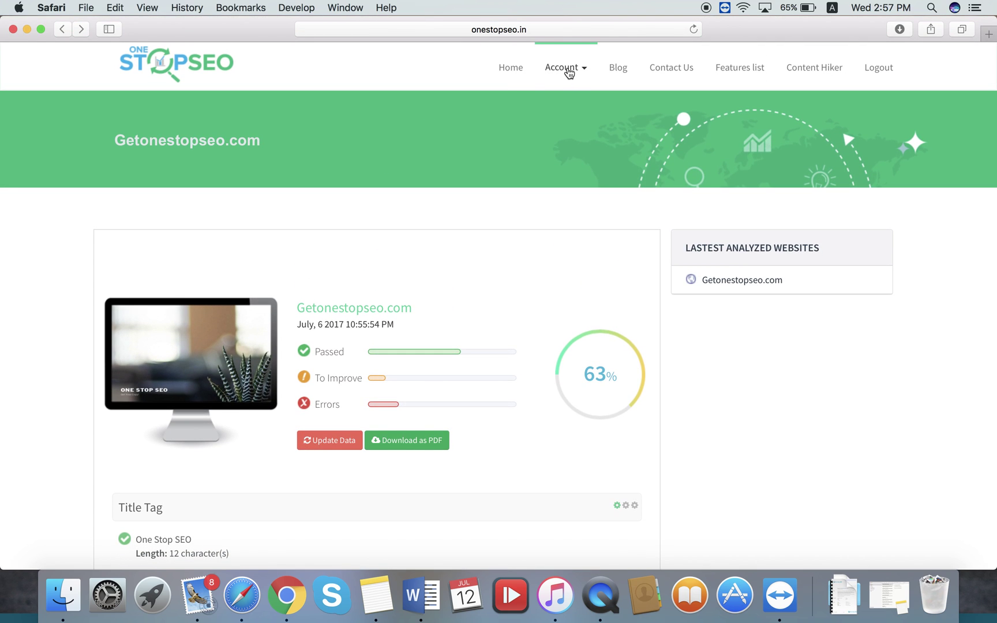
Step: Go to the OneStopSEO home page and browse the full collection of SEO tools
click(512, 69)
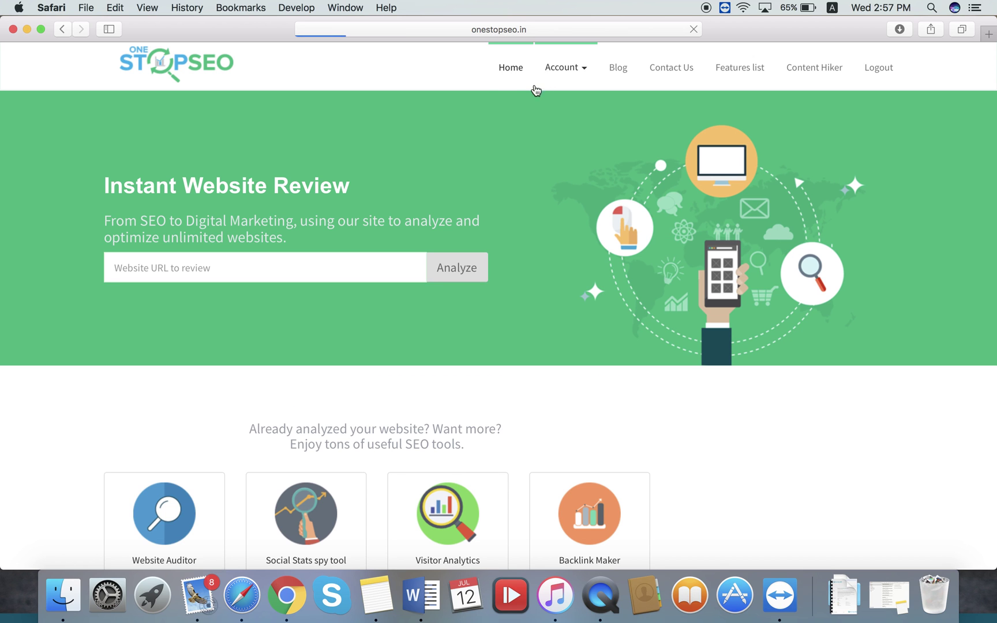
scroll(478, 205, down, 5)
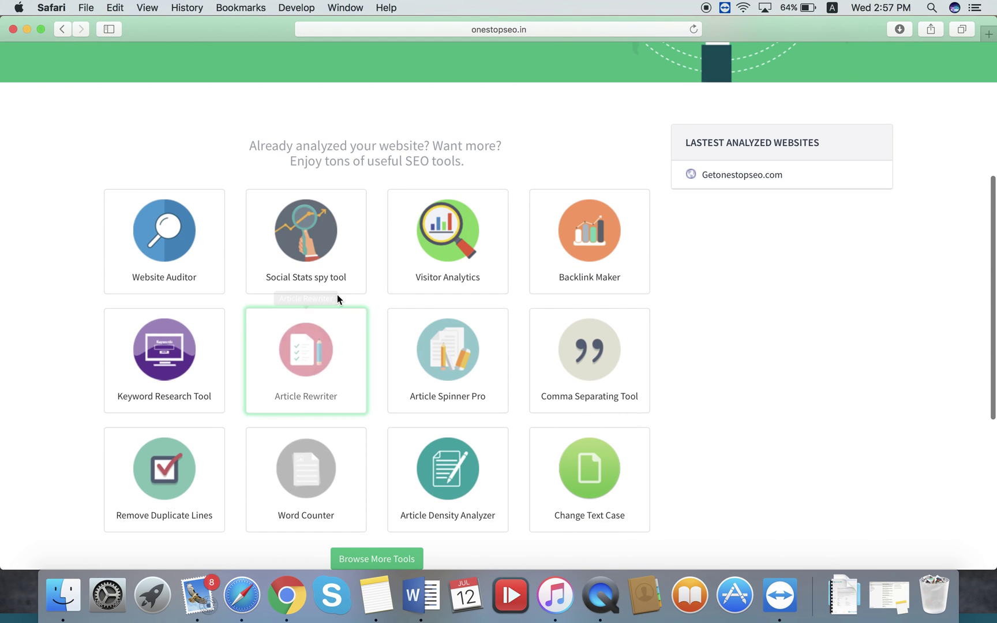
scroll(366, 346, down, 5)
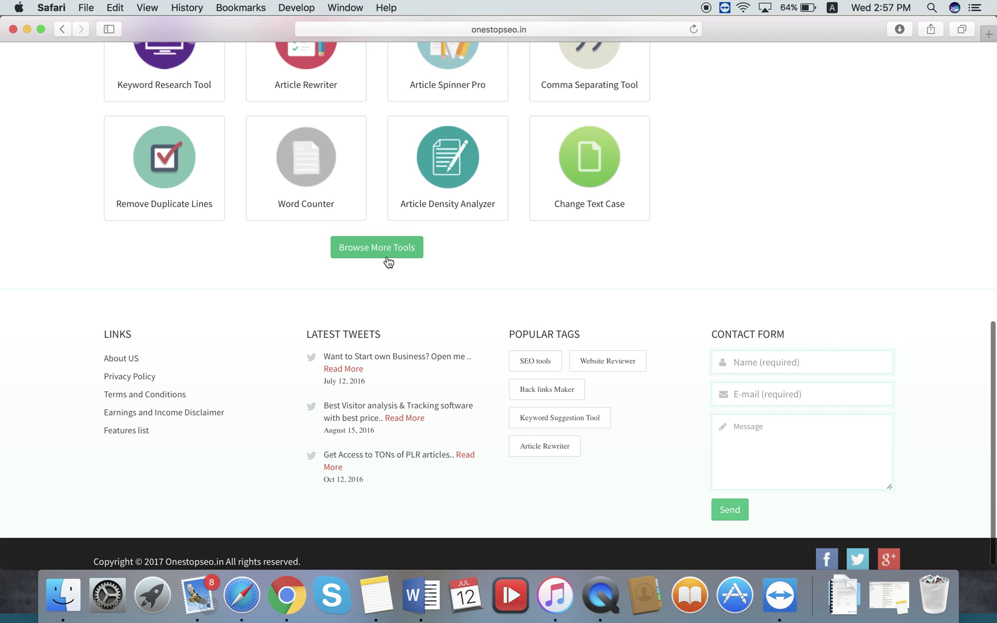
click(388, 261)
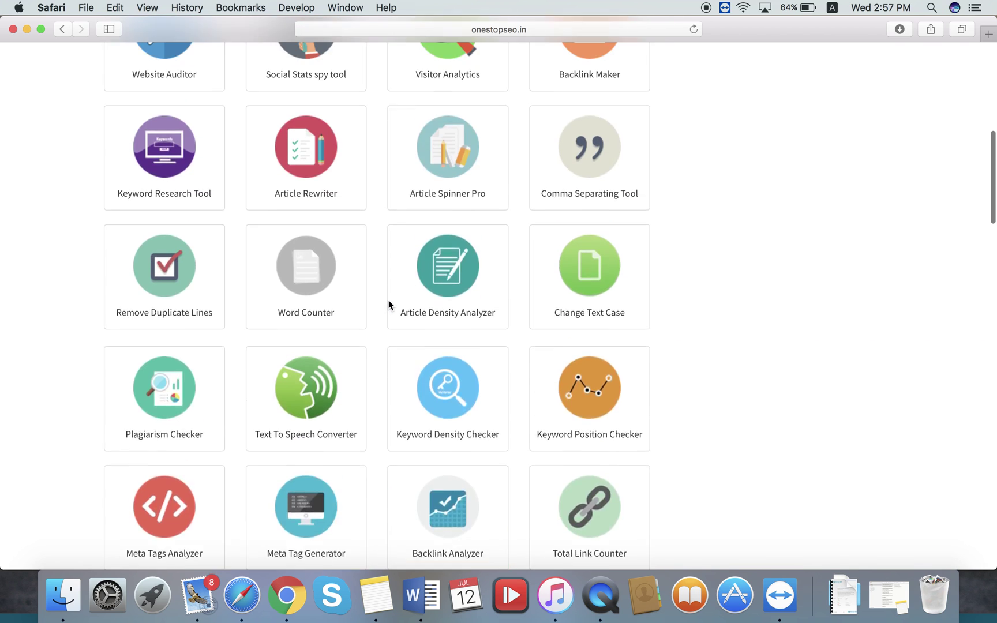
scroll(389, 305, up, 4)
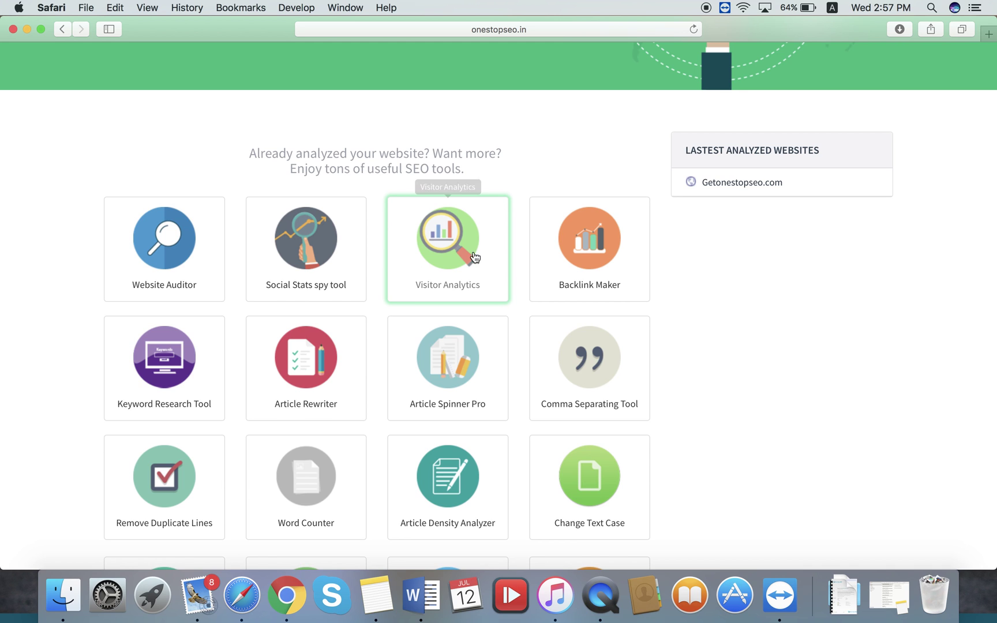
scroll(496, 273, up, 5)
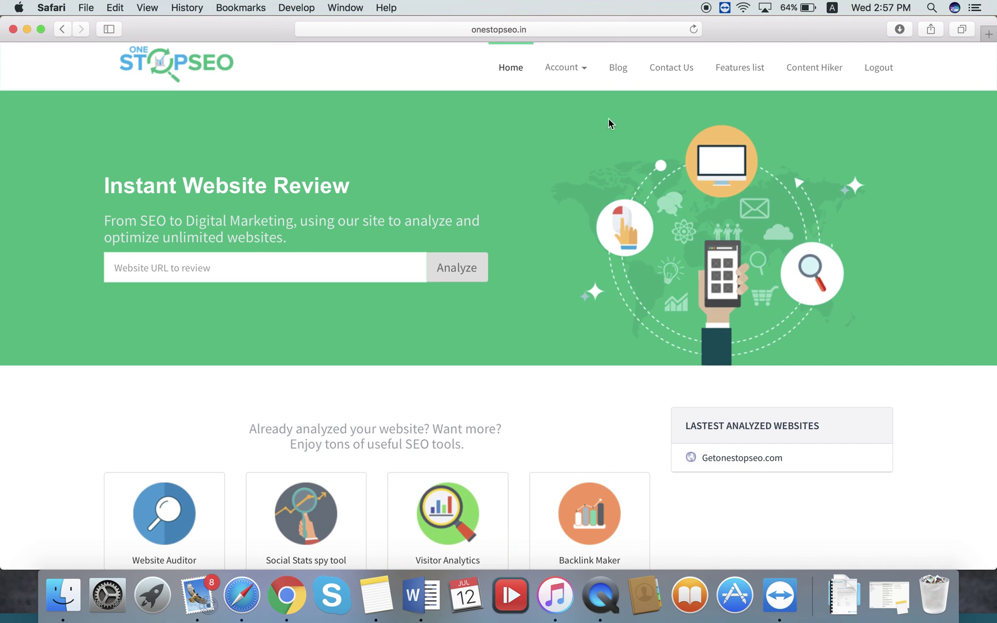
Step: Open the account's profile page and review the profile and personal information details
click(577, 67)
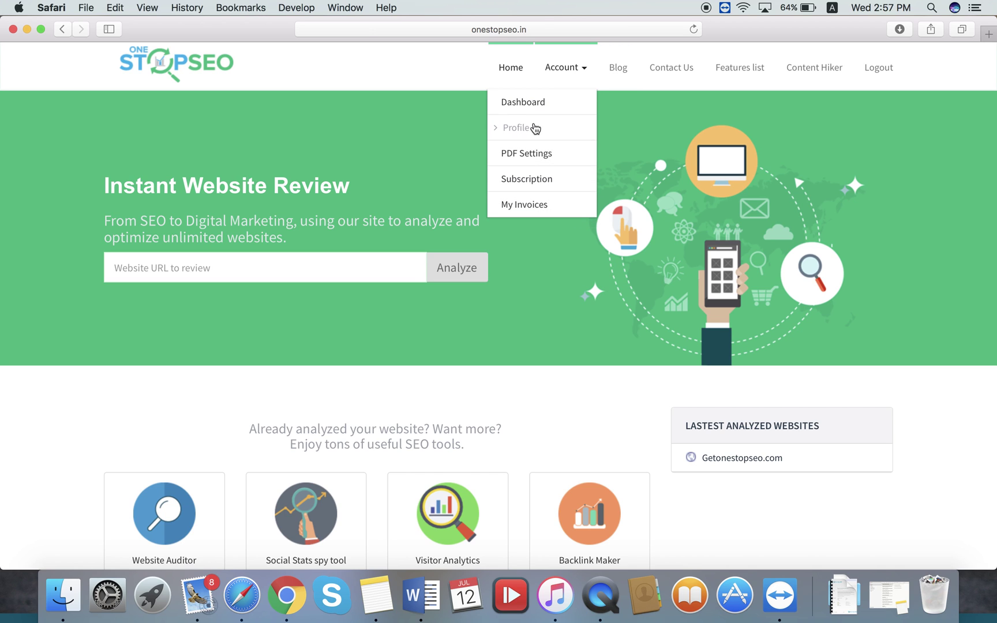
click(515, 130)
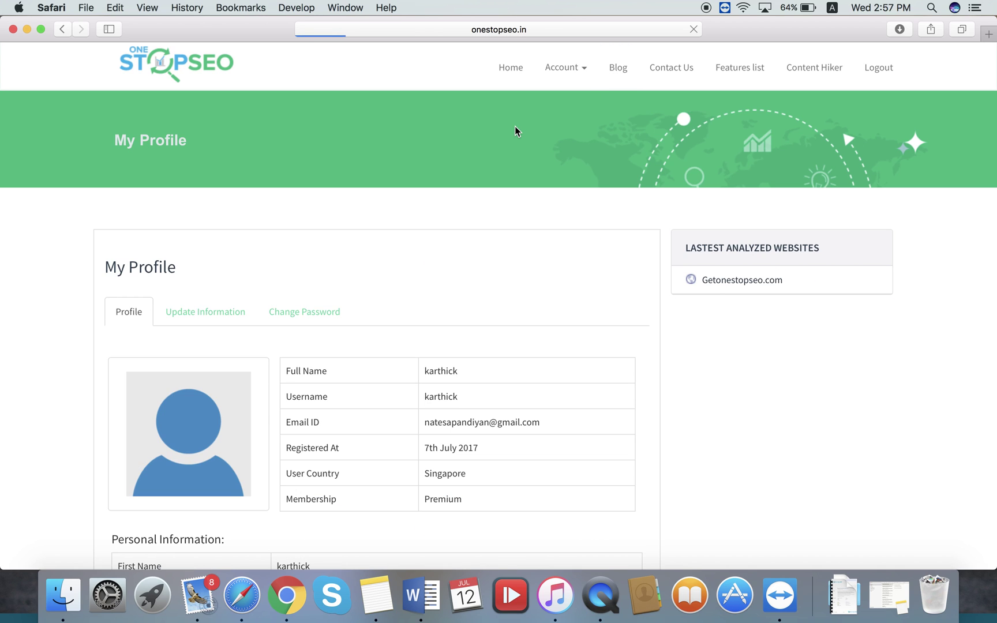
scroll(361, 263, down, 4)
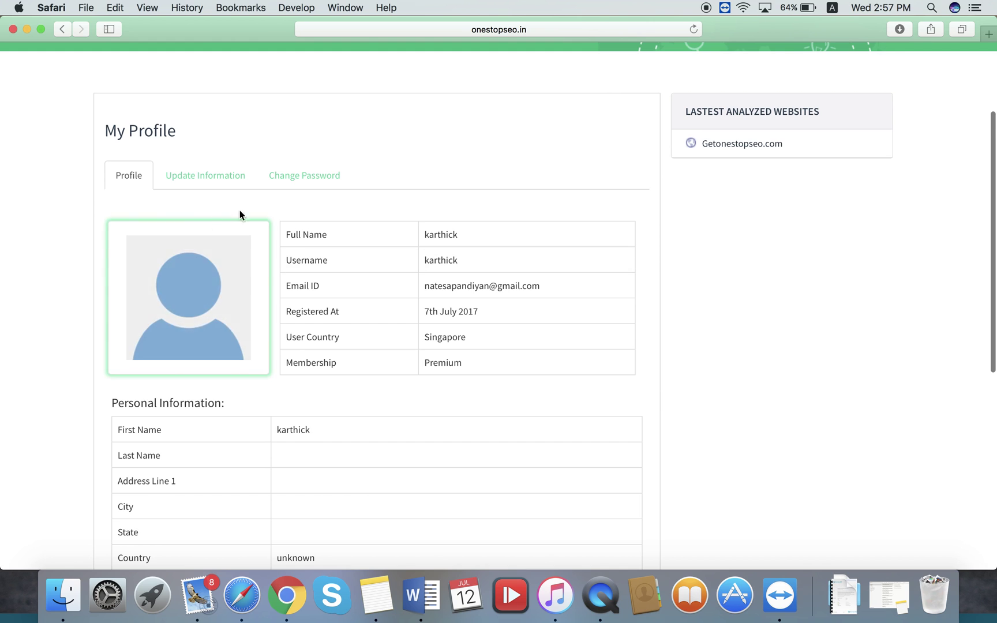
scroll(345, 285, down, 3)
scroll(355, 188, up, 3)
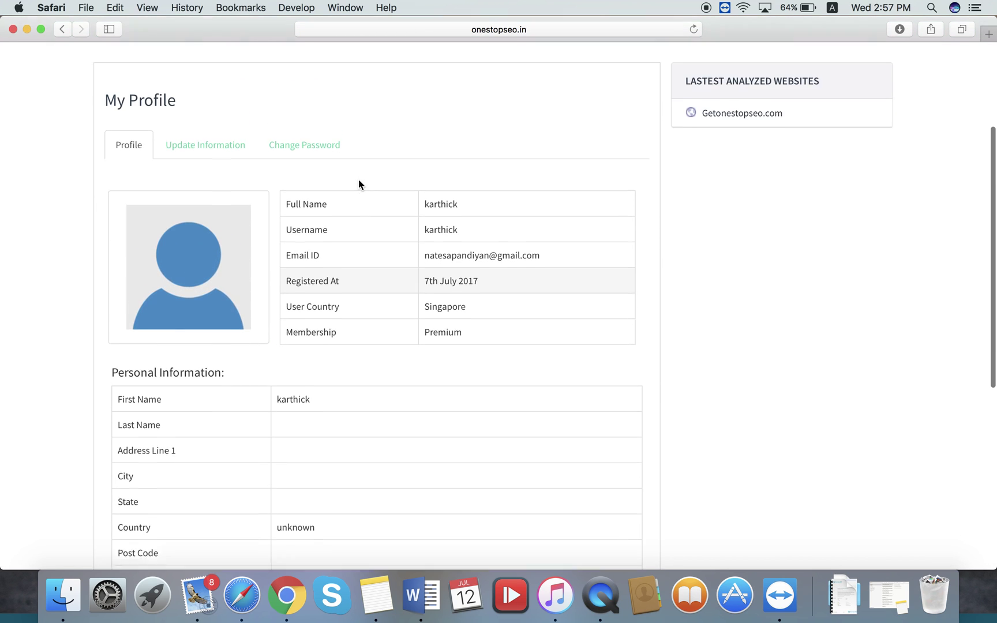
Step: Examine the profile's Update Information form, including the general information, avatar upload and personal information fields
click(209, 183)
scroll(281, 315, down, 4)
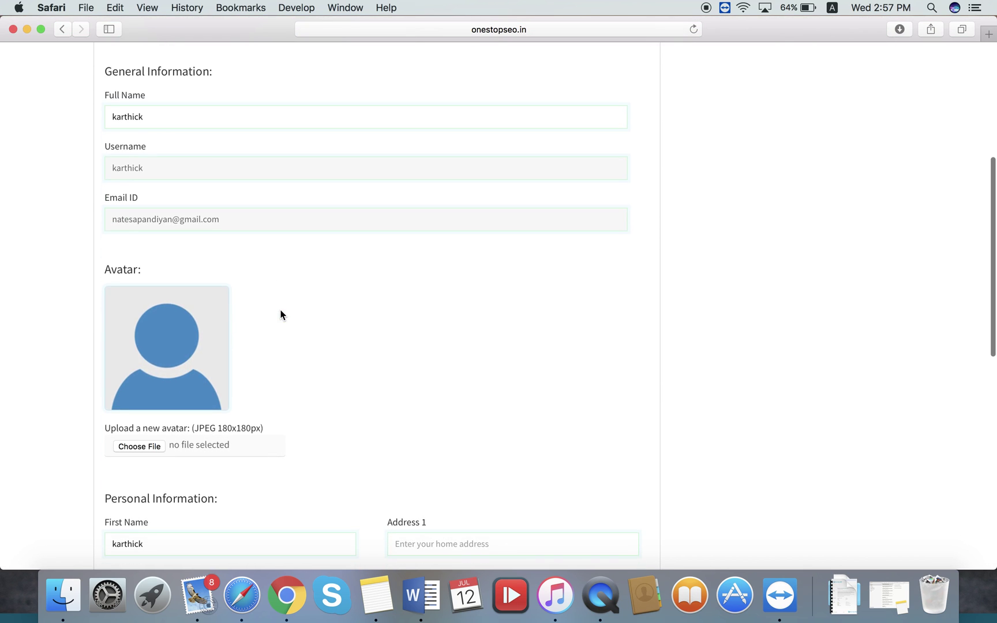
scroll(267, 334, down, 2)
scroll(281, 408, up, 2)
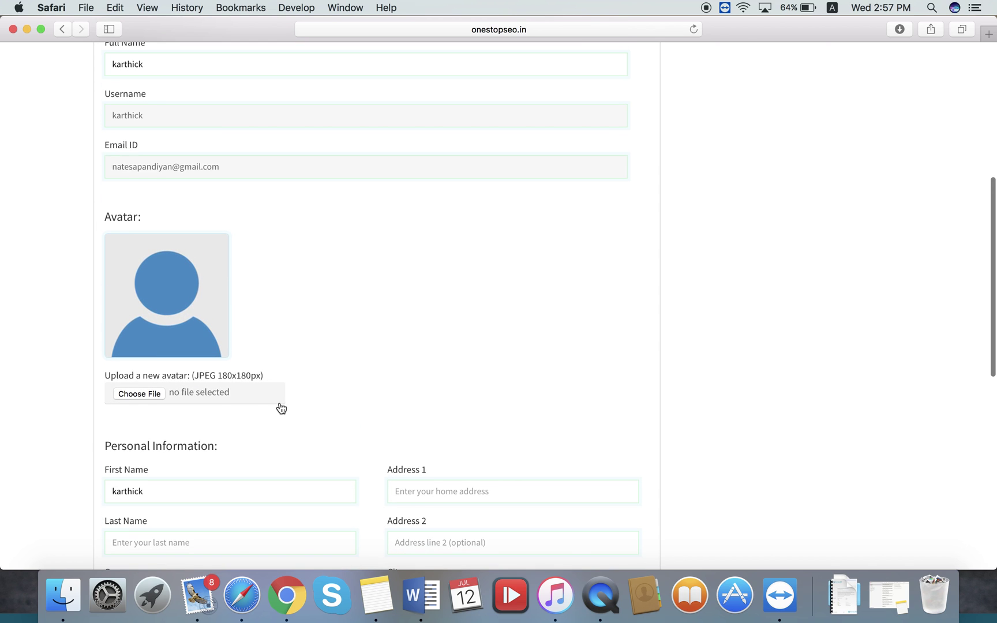
scroll(242, 346, up, 7)
Step: Show the profile's Change Password form and look over its current, new and retype password fields without filling them in
click(293, 319)
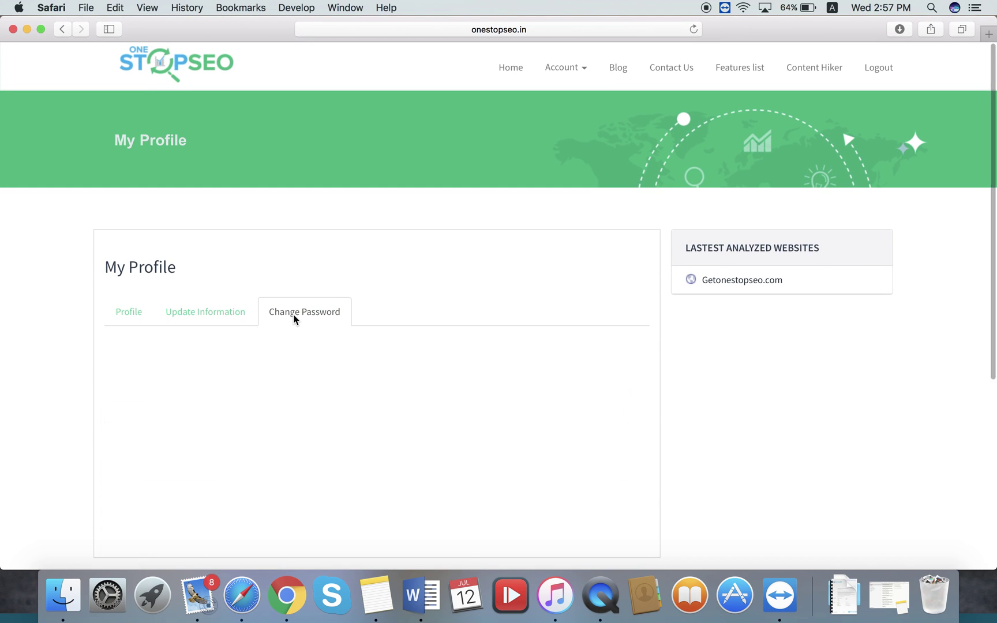
scroll(293, 318, down, 3)
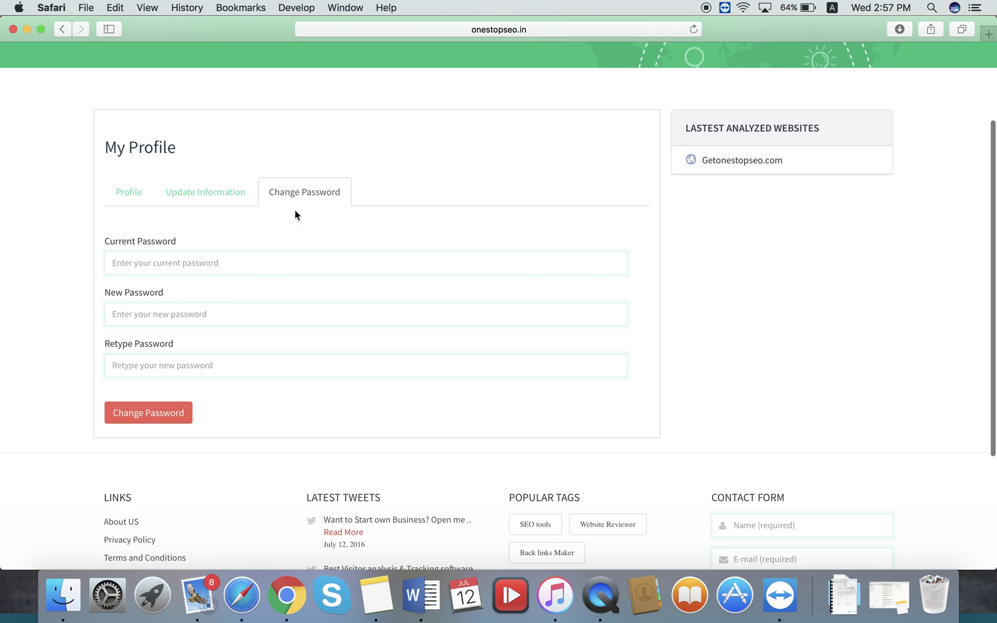
click(185, 267)
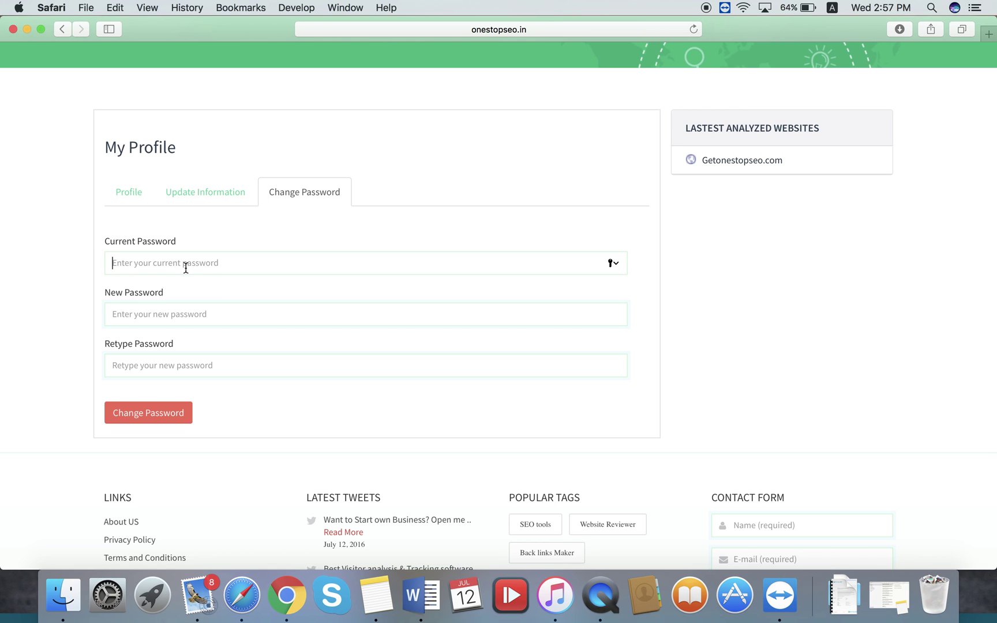
click(202, 326)
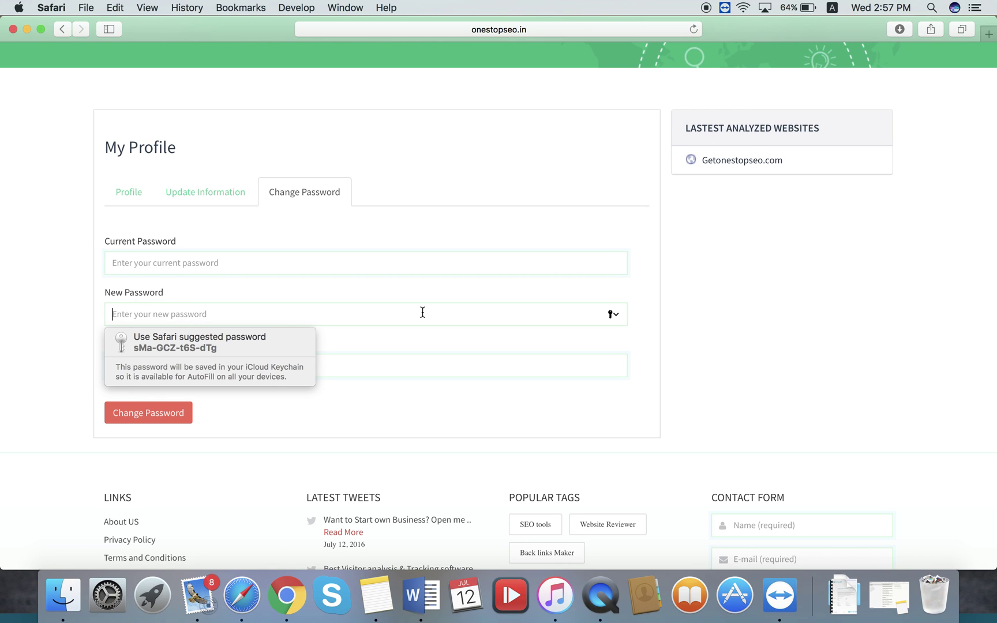
click(391, 342)
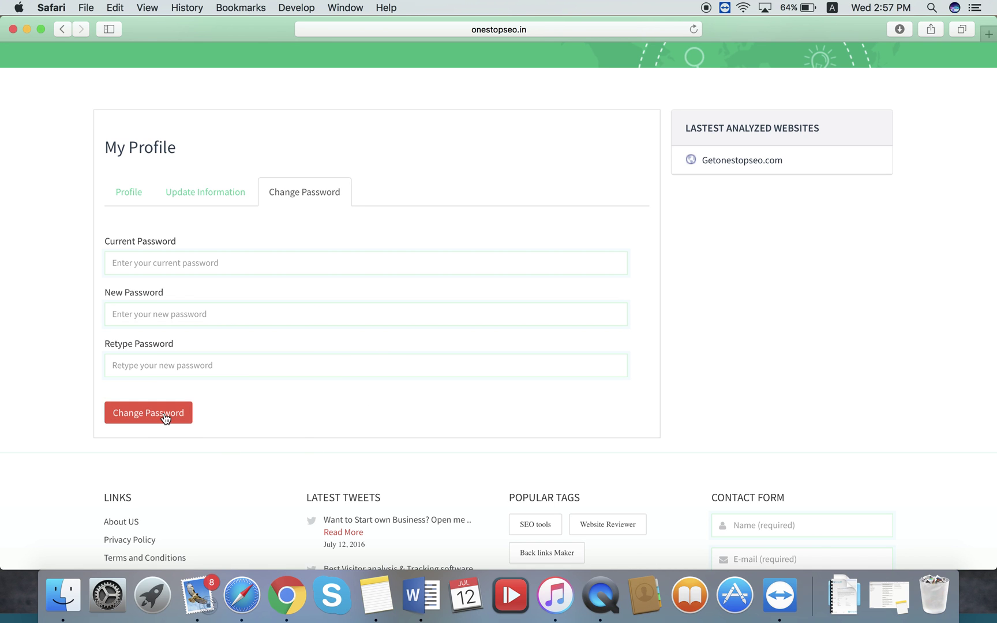
scroll(331, 296, up, 5)
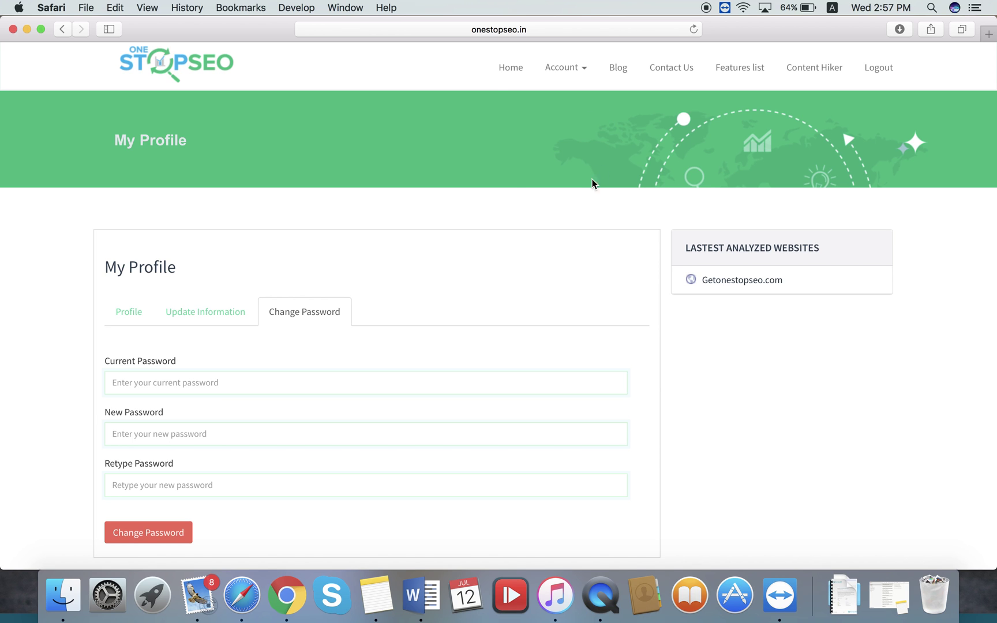
Step: Return to the home page and open the Getonestopseo.com report from the latest analyzed websites
click(510, 68)
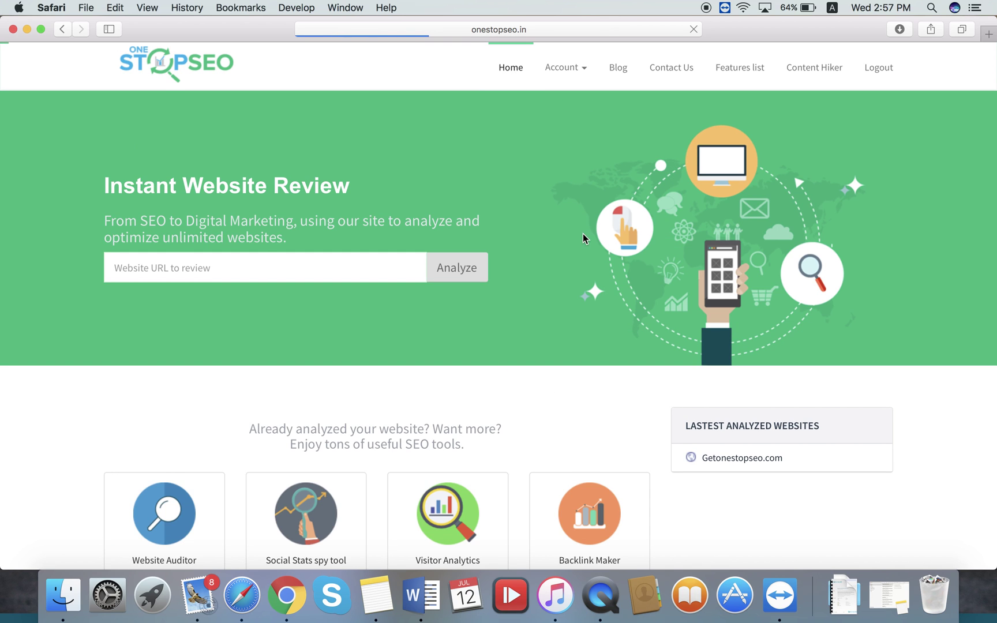
scroll(626, 219, down, 4)
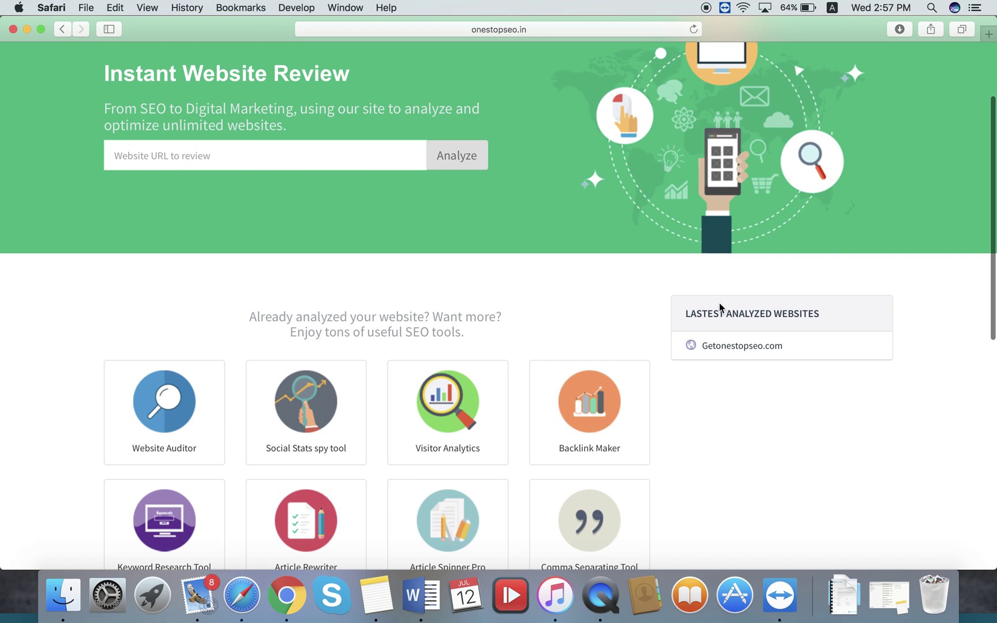
drag(691, 314, 817, 309)
click(817, 310)
click(733, 348)
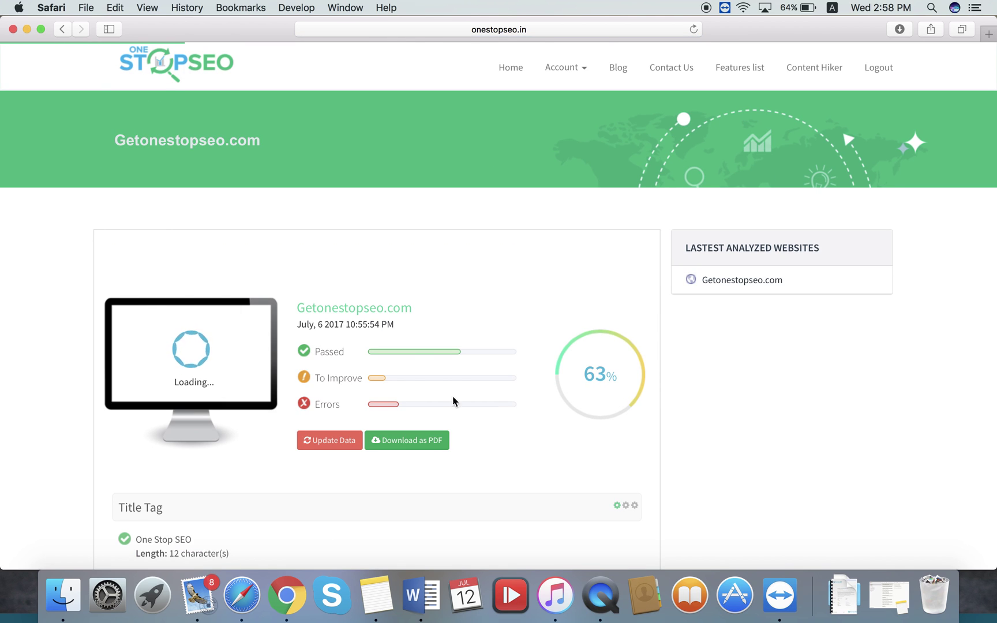
right_click(406, 398)
click(889, 388)
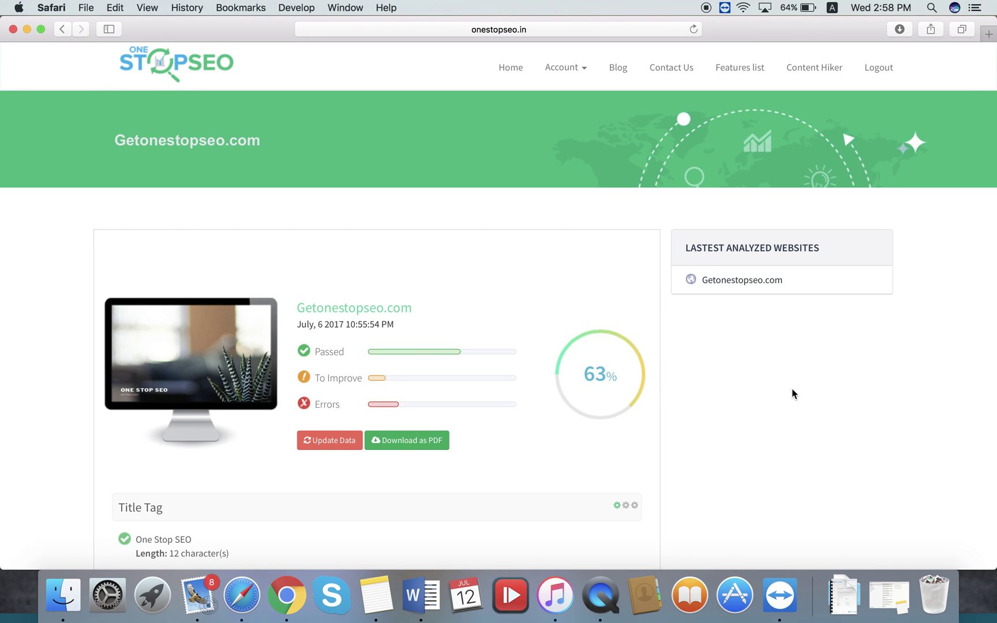
scroll(792, 389, down, 2)
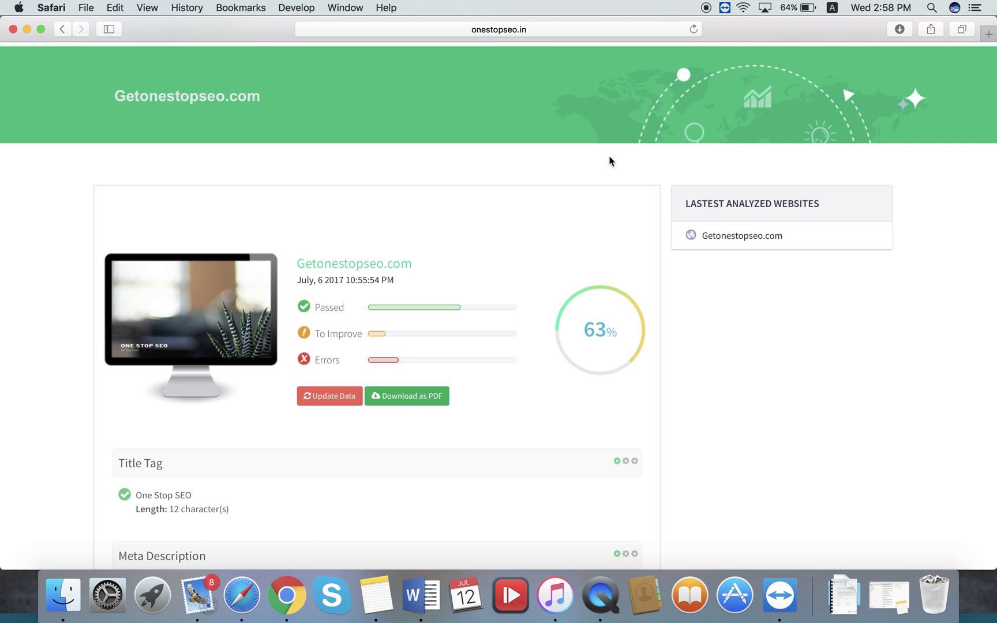
Step: Open the account's PDF Settings page and look over the Customize PDF report form
scroll(608, 156, up, 2)
click(570, 67)
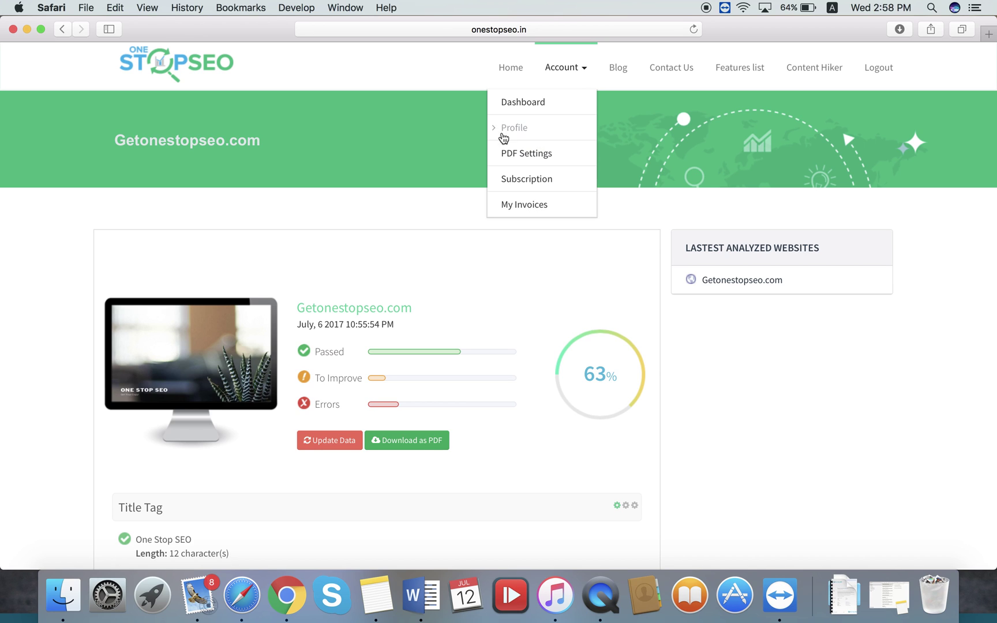
click(539, 154)
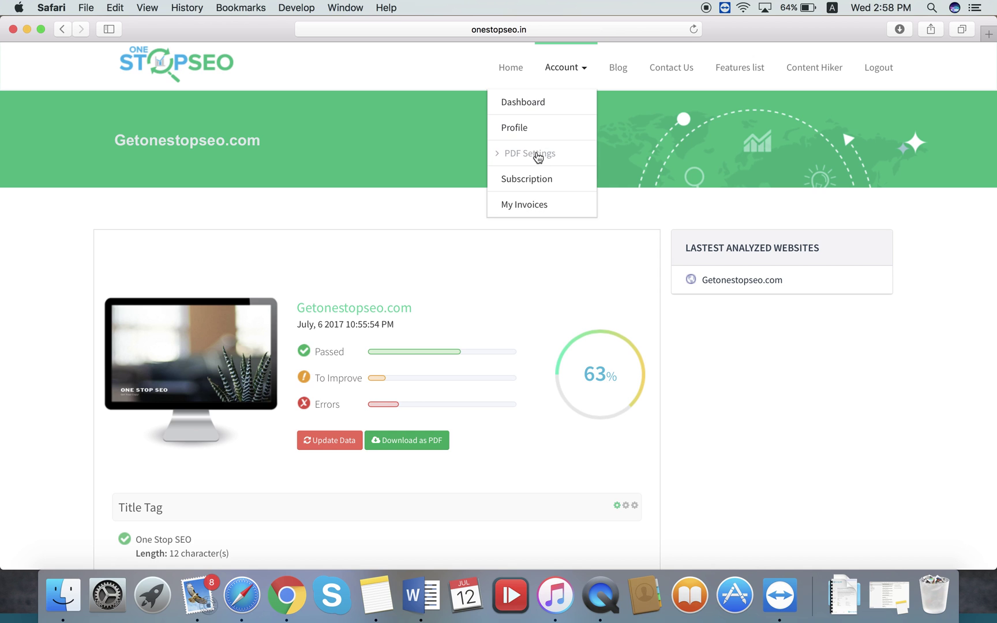
scroll(361, 315, down, 5)
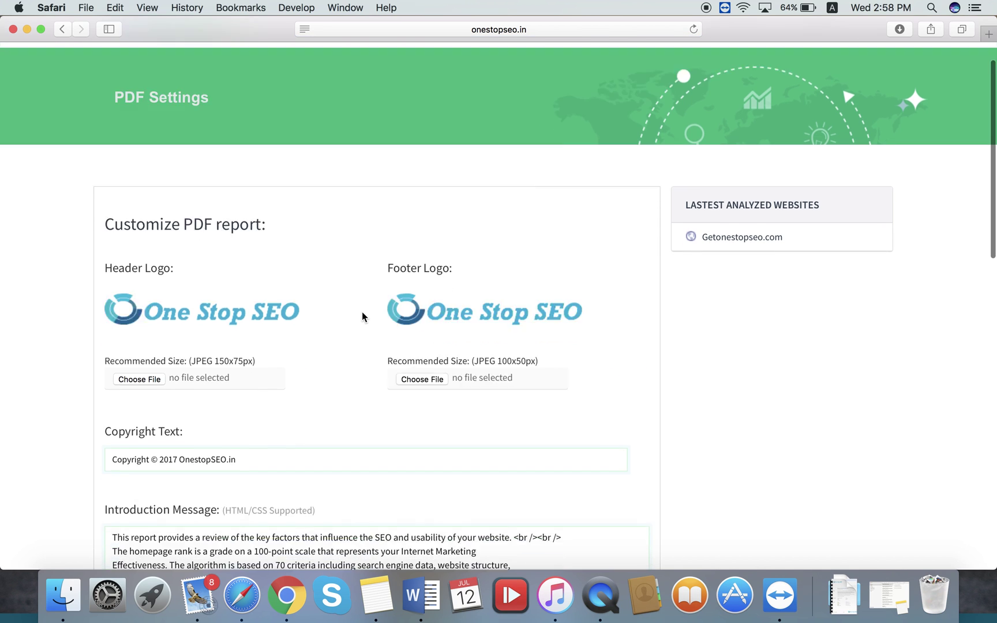
Step: Choose Skypelead.png from the Desktop as the PDF report's header logo and highlight the recommended size, JPEG 150x75px
click(139, 288)
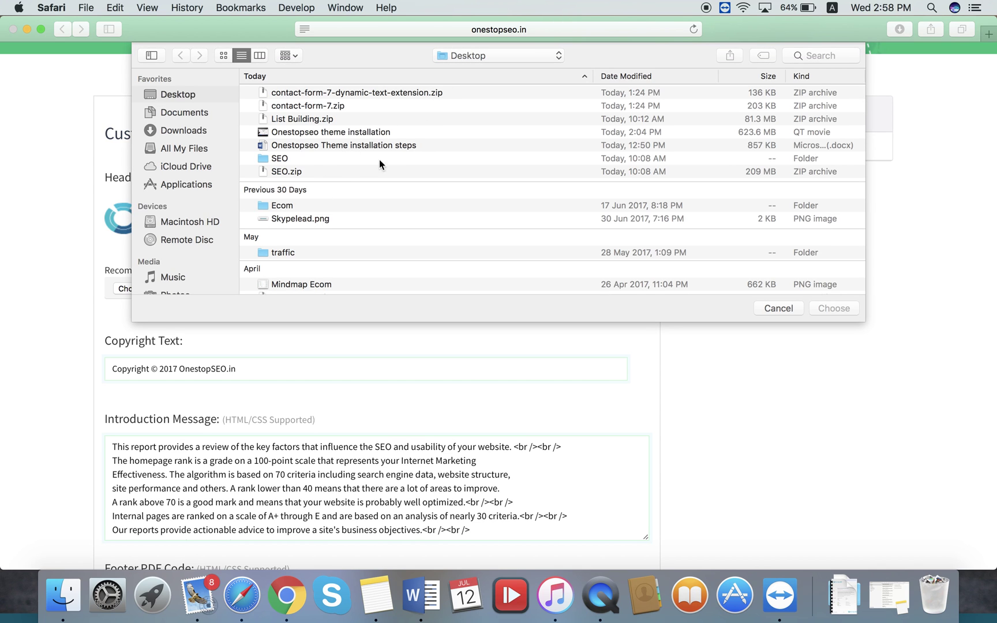
scroll(350, 178, down, 3)
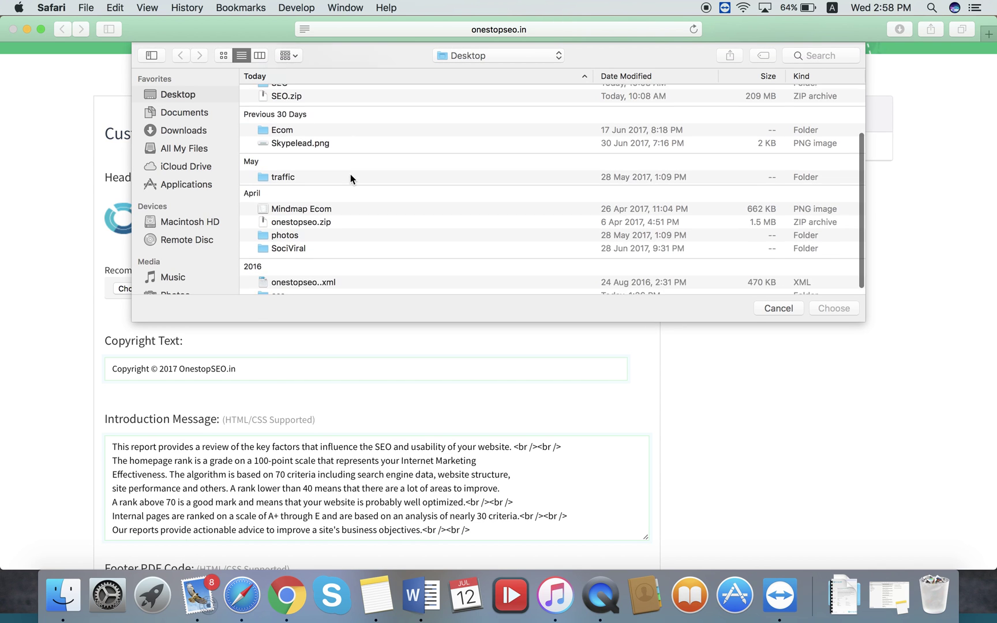
click(317, 146)
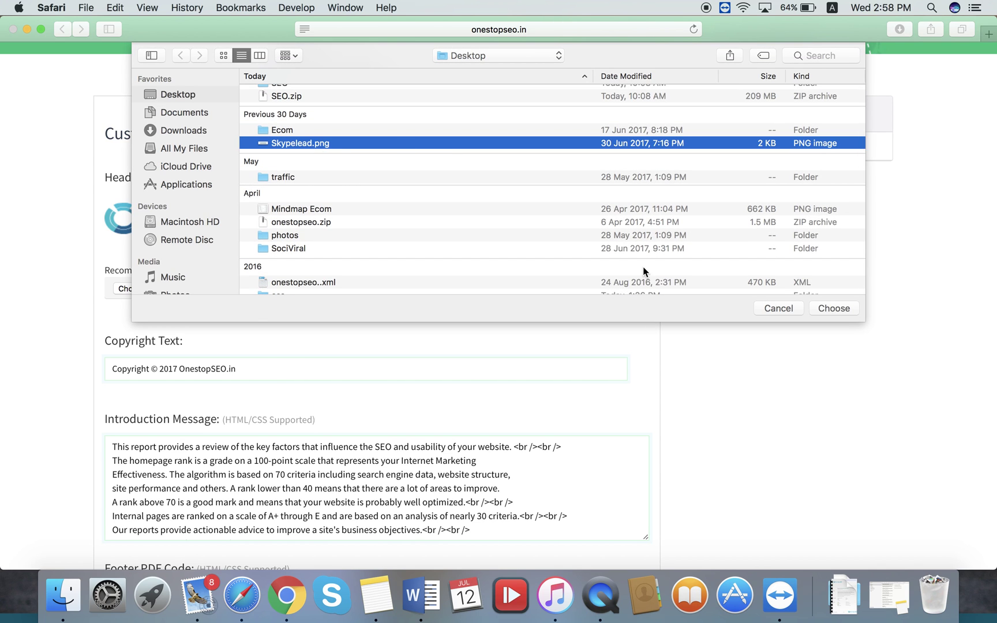
click(836, 307)
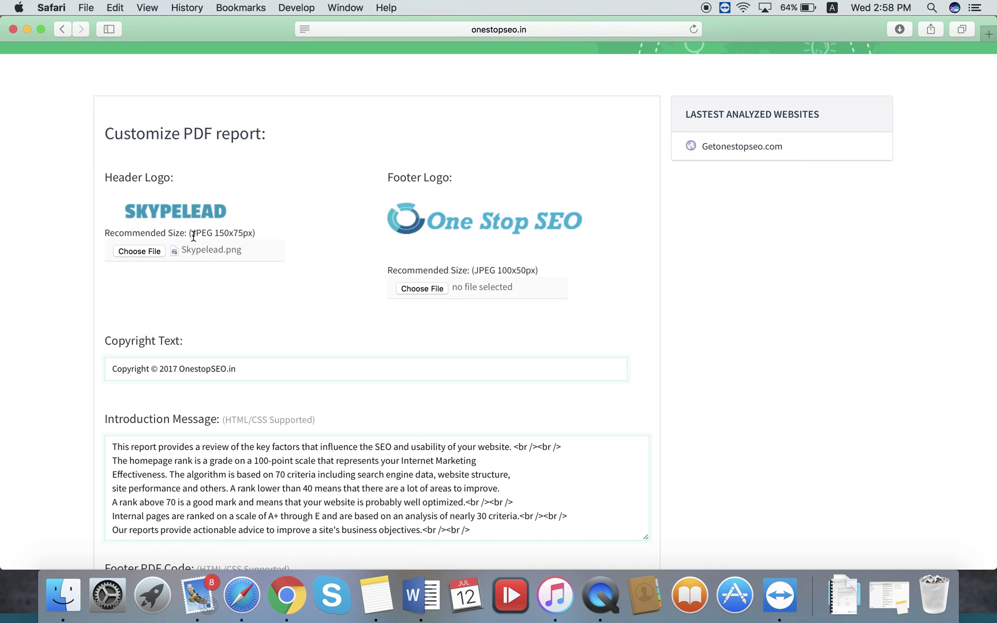
drag(192, 234, 253, 233)
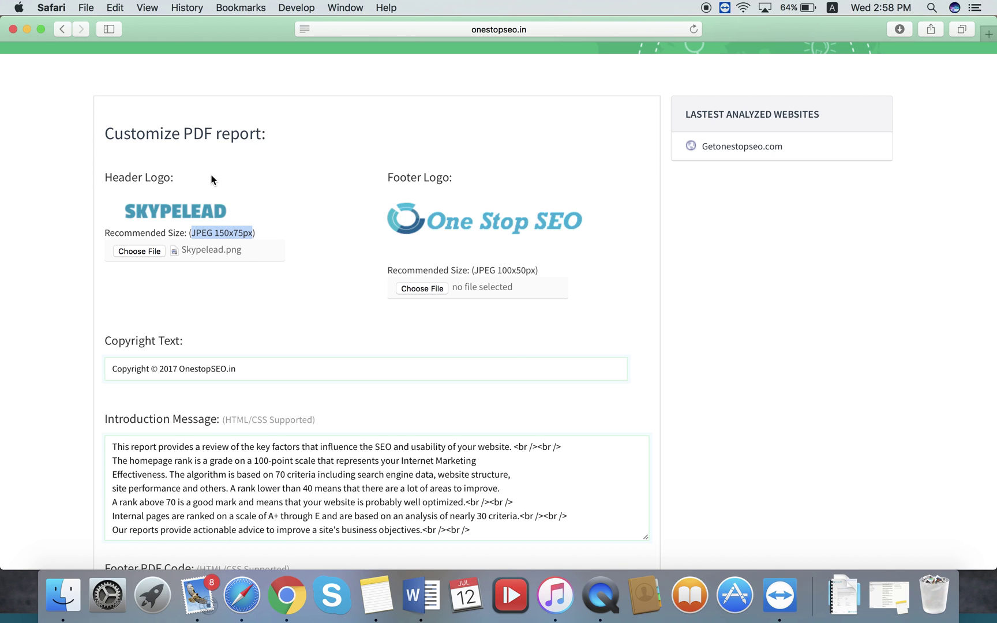
Step: Open the downloaded report test_22925.pdf, examine the logos and copyright line on page 1, and close the document
click(843, 597)
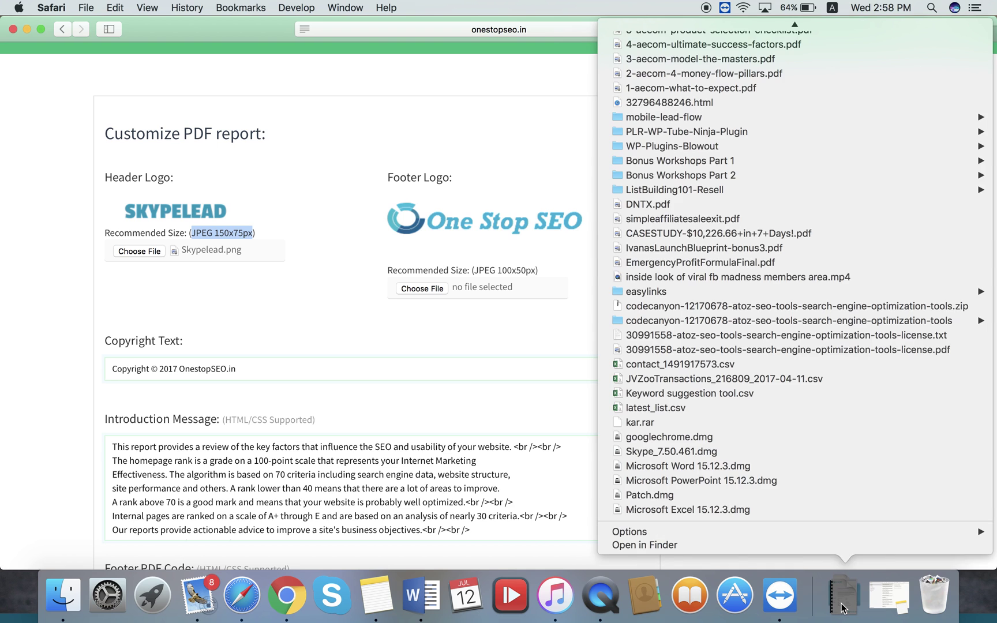
scroll(666, 125, up, 20)
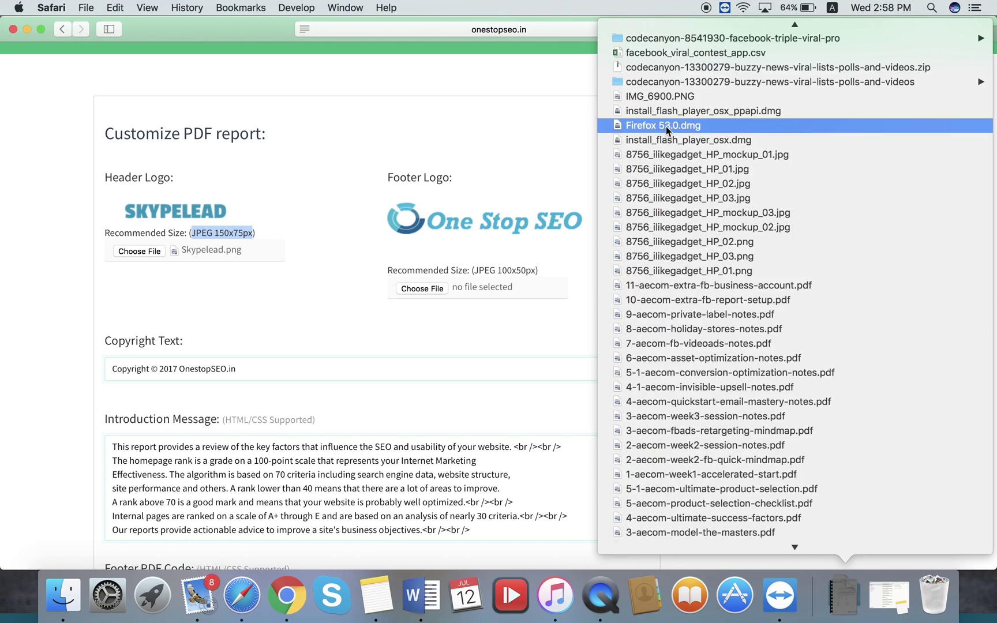
click(669, 29)
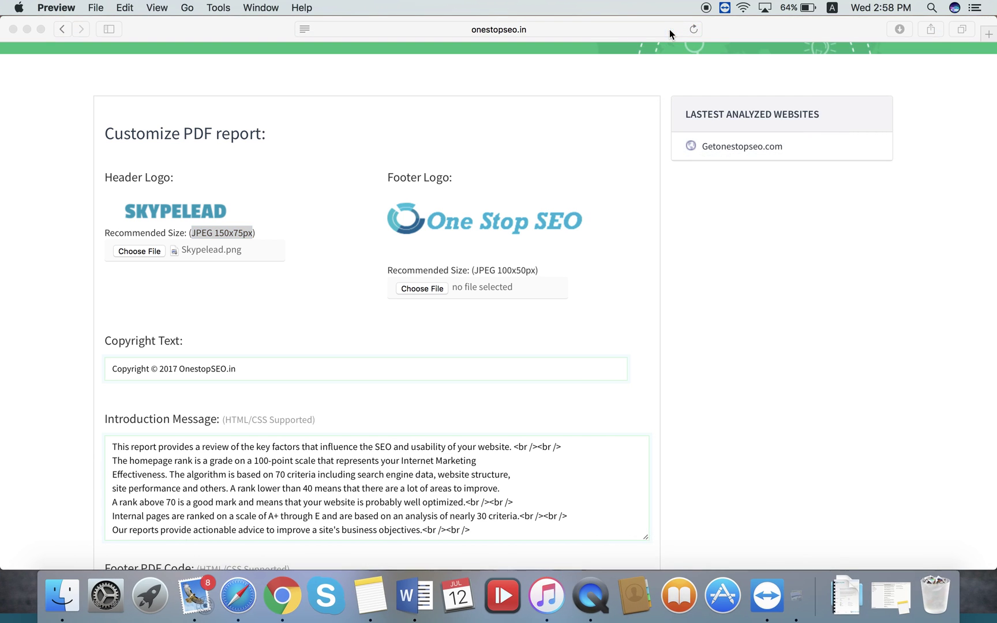
scroll(262, 220, up, 15)
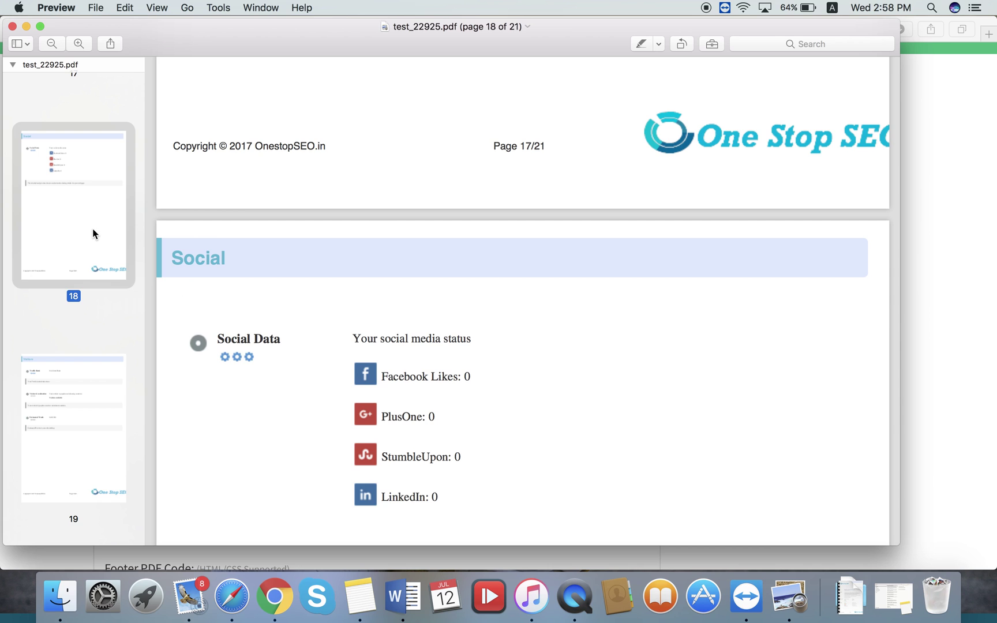
scroll(93, 228, up, 20)
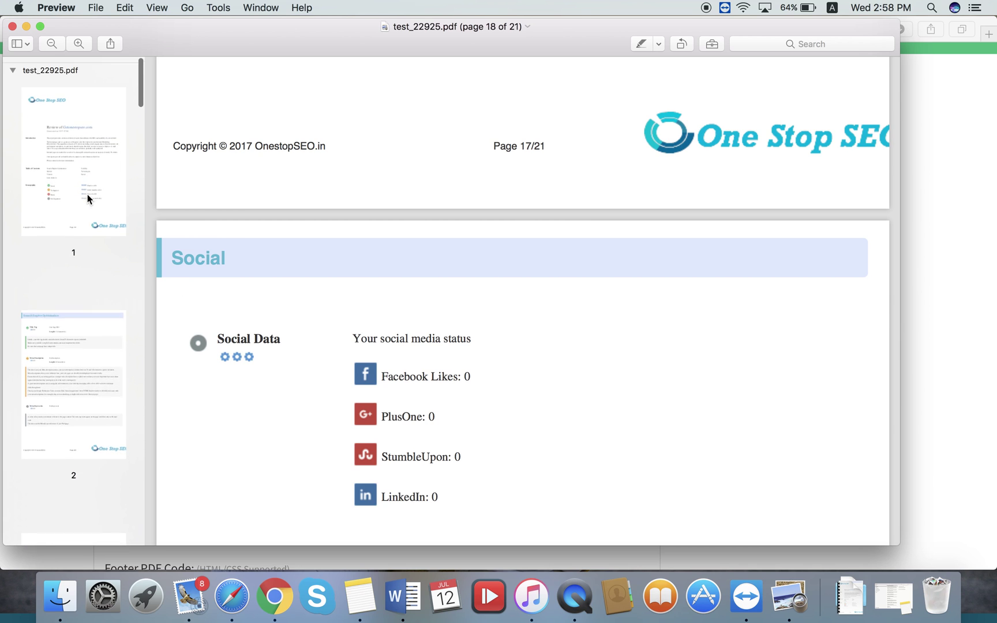
click(72, 174)
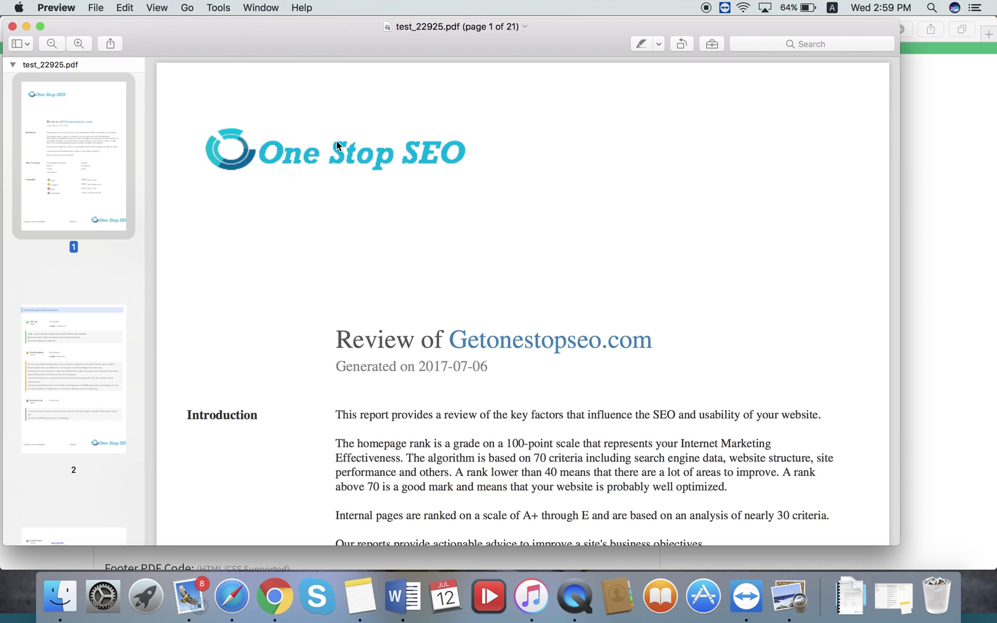
scroll(334, 152, down, 10)
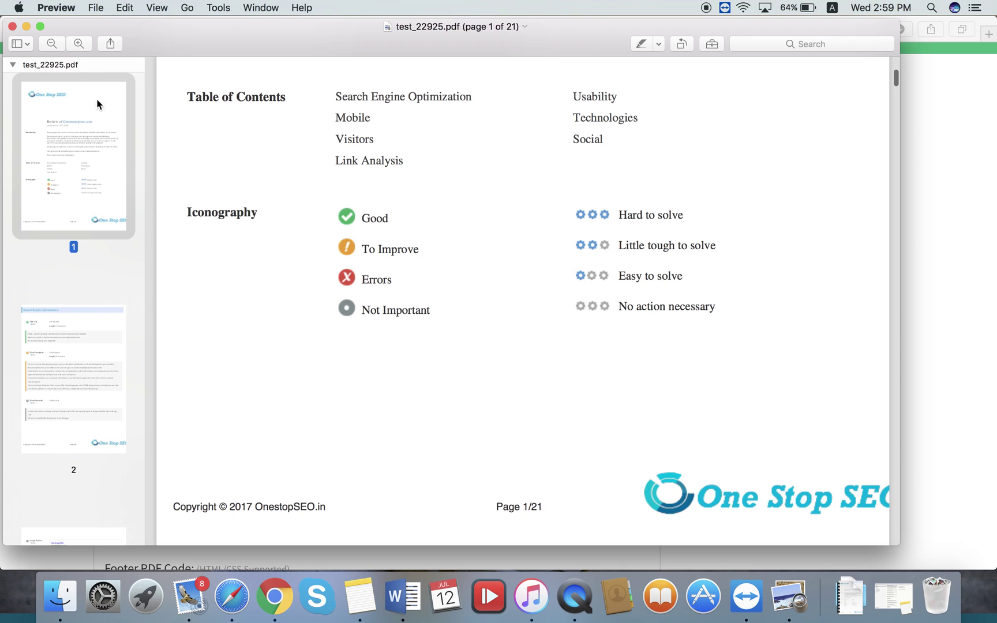
click(12, 26)
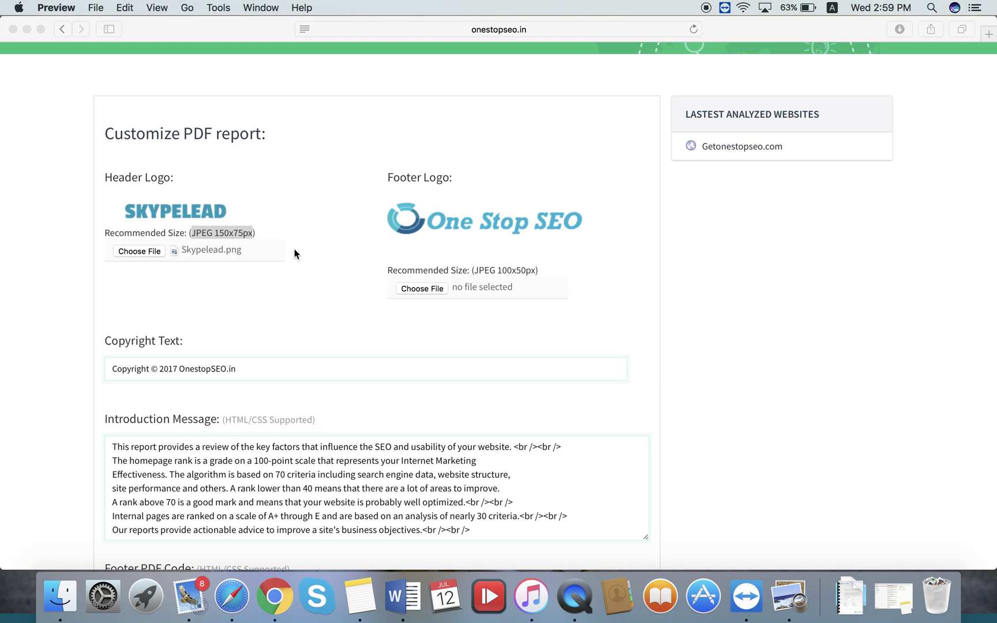
Step: Review the form's Copyright Text, Introduction Message and Footer PDF Code fields, and quit Preview
scroll(309, 255, down, 3)
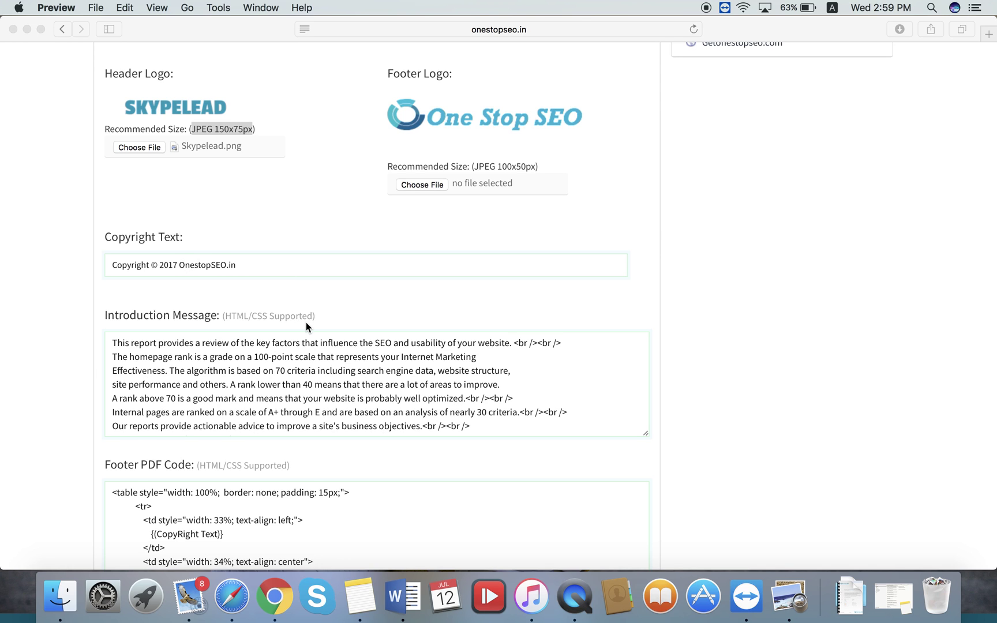
scroll(307, 323, down, 3)
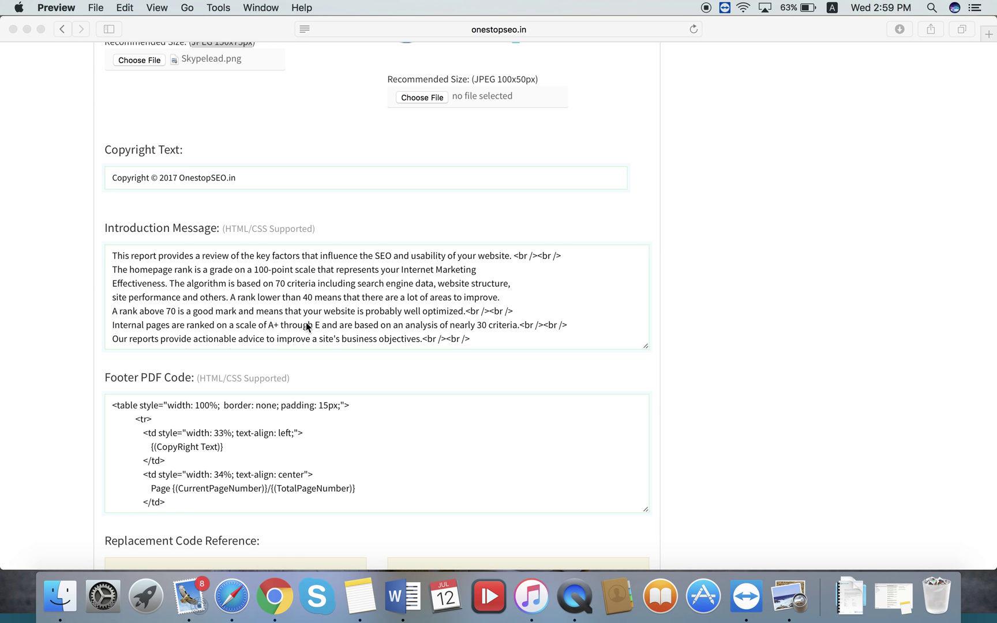
scroll(306, 323, down, 3)
scroll(306, 318, up, 3)
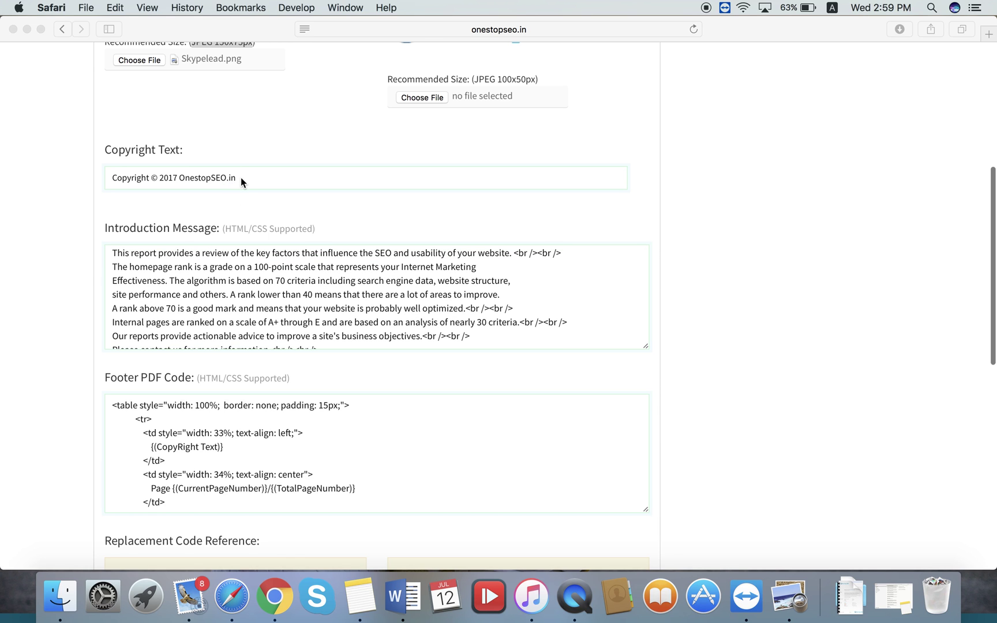
key(super+q)
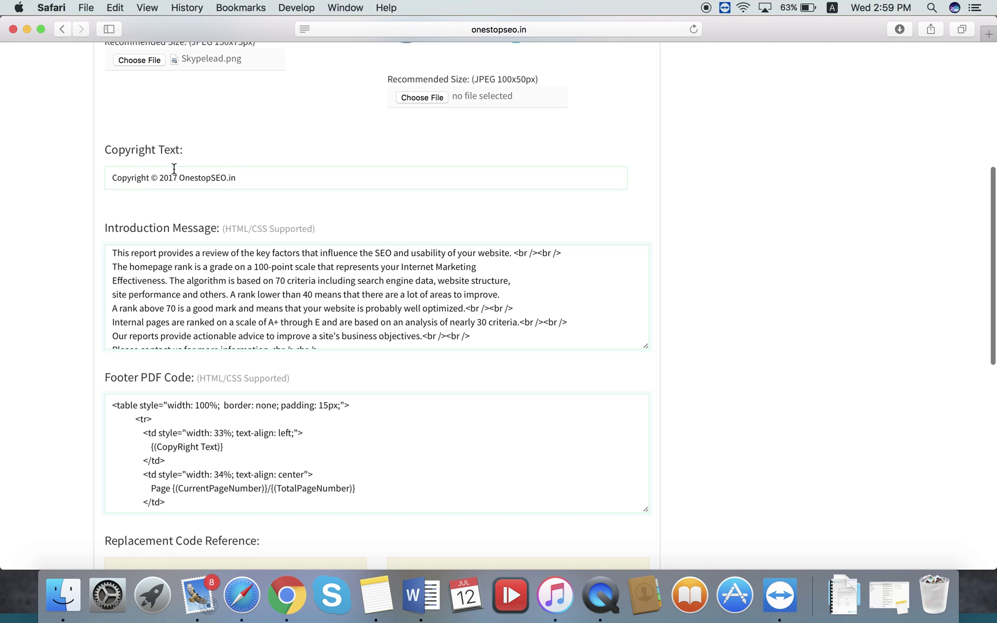
Step: Examine the full Introduction Message text, the Footer PDF Code and the Replacement Code Reference of the PDF settings
scroll(213, 282, down, 1)
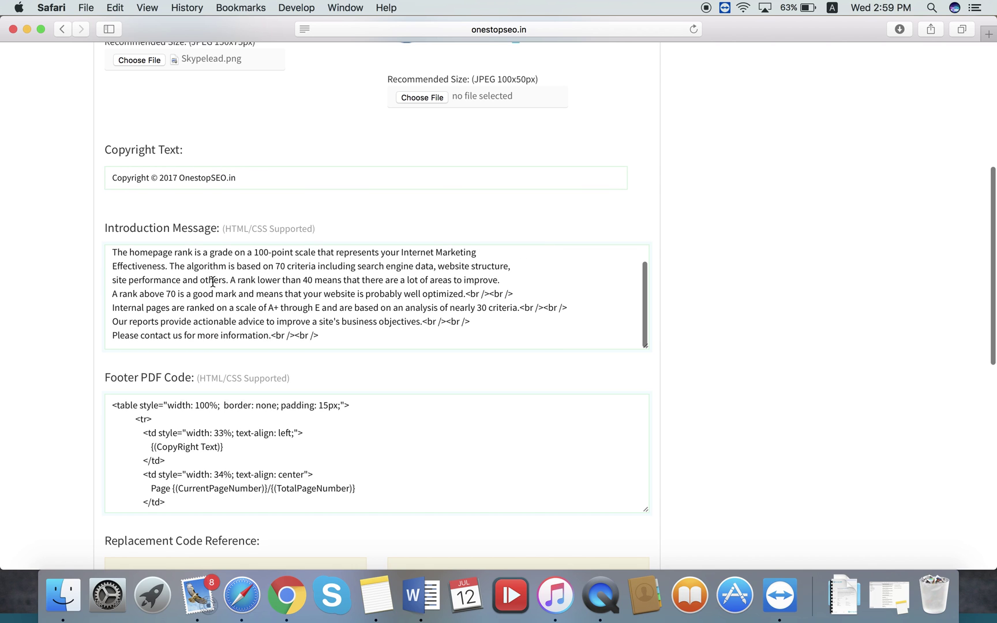
scroll(213, 282, up, 1)
right_click(213, 280)
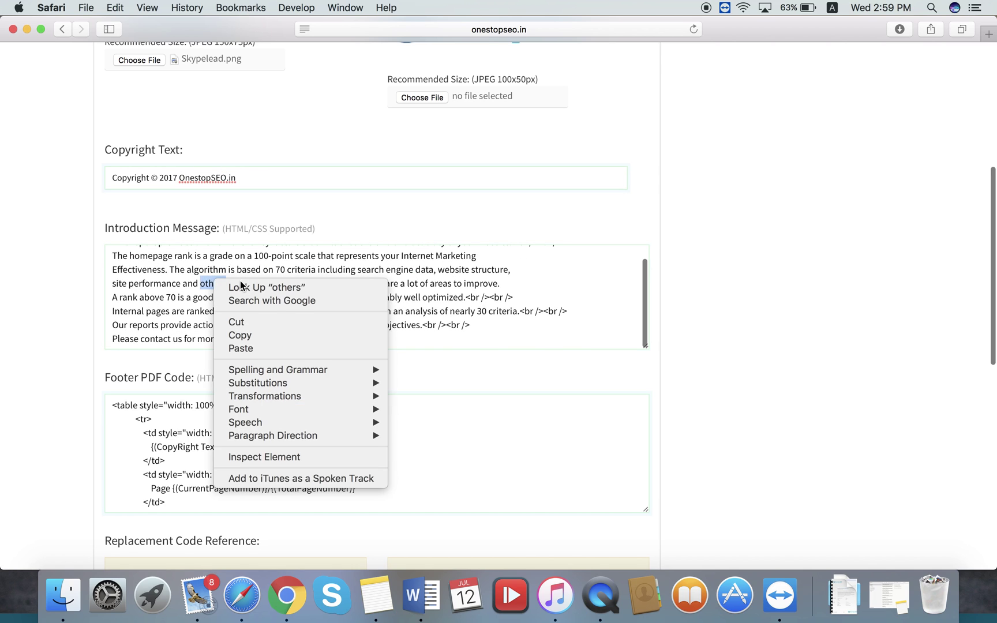
click(171, 272)
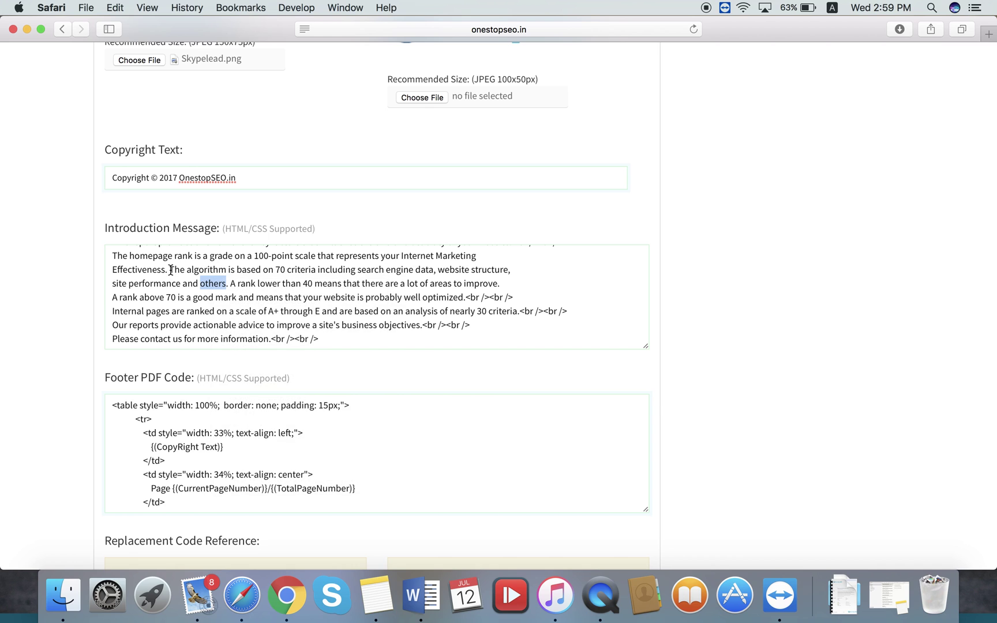
click(341, 337)
scroll(342, 337, down, 3)
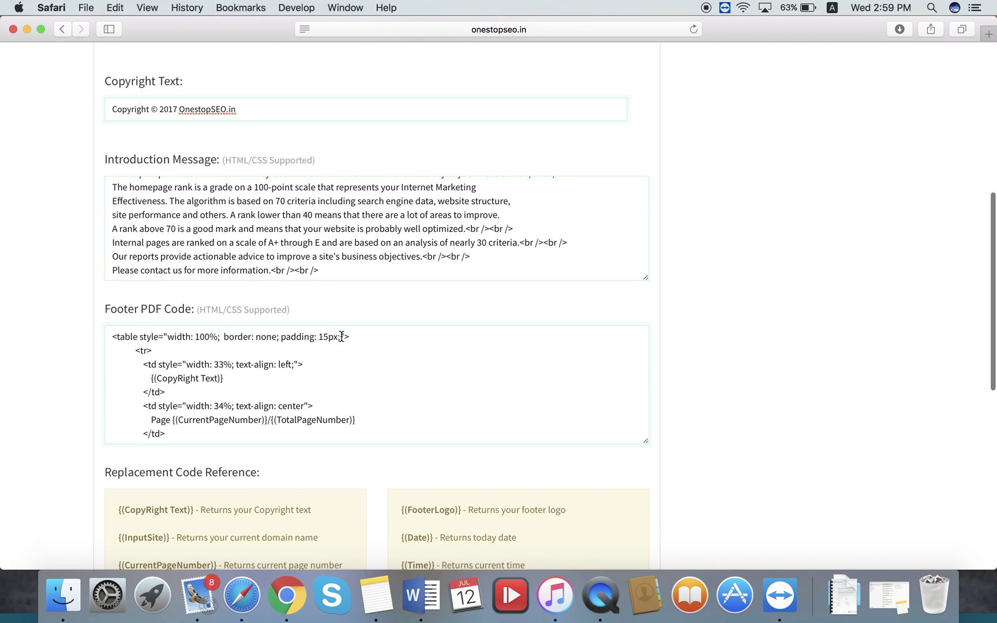
right_click(729, 264)
key(super+r)
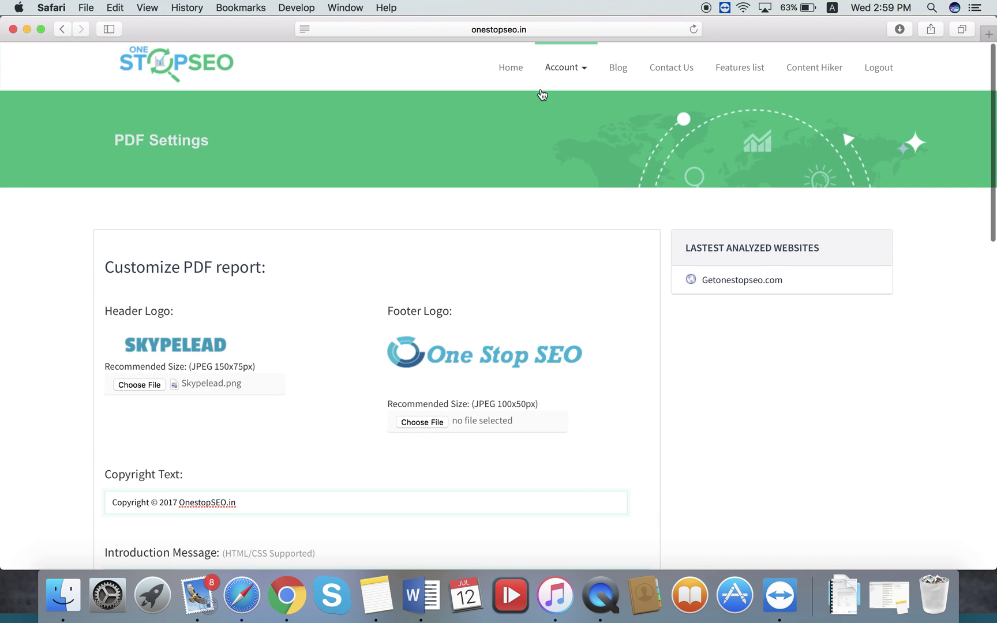
Step: Open the account's subscription page and review the plan details and the full list of premium tools
mouse_move(582, 77)
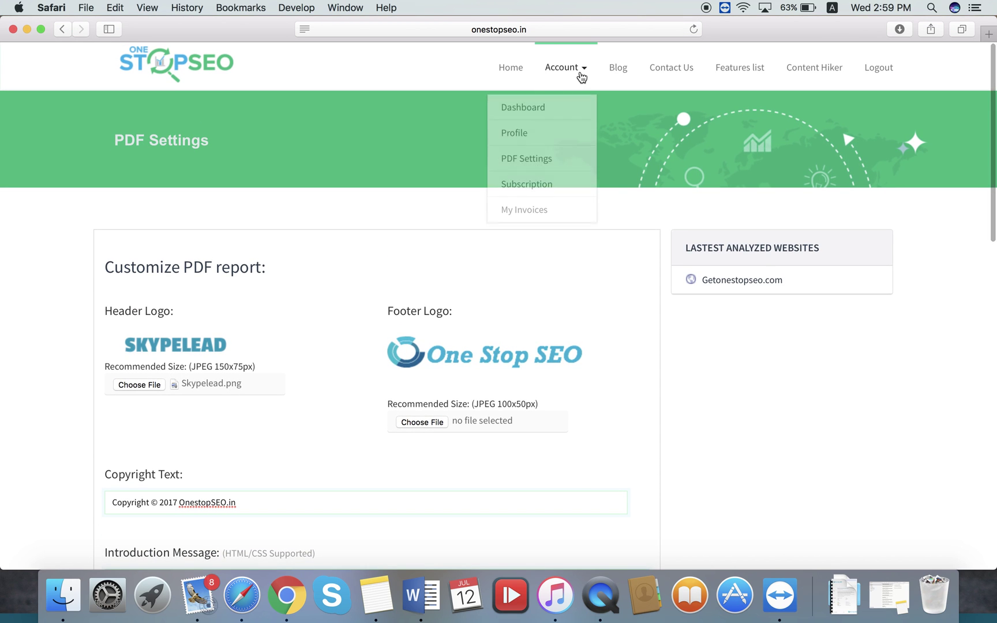
click(550, 180)
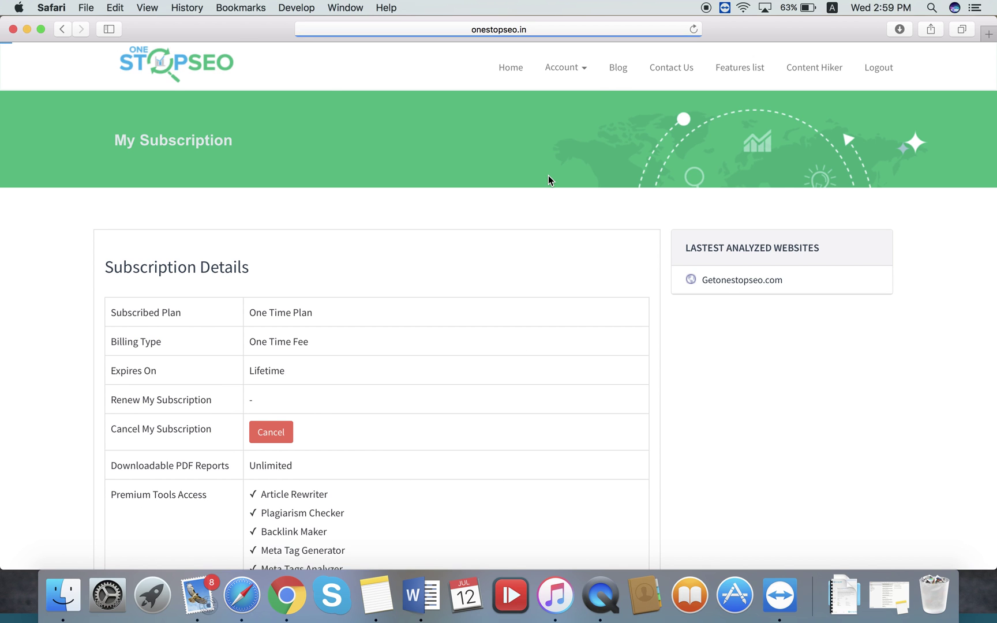
scroll(378, 268, down, 3)
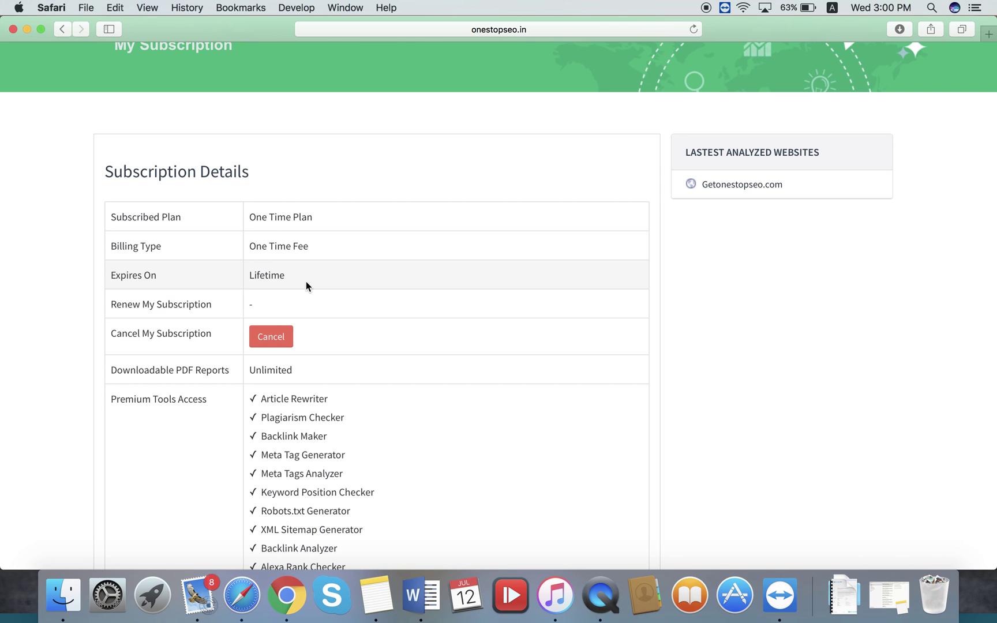
scroll(274, 272, down, 3)
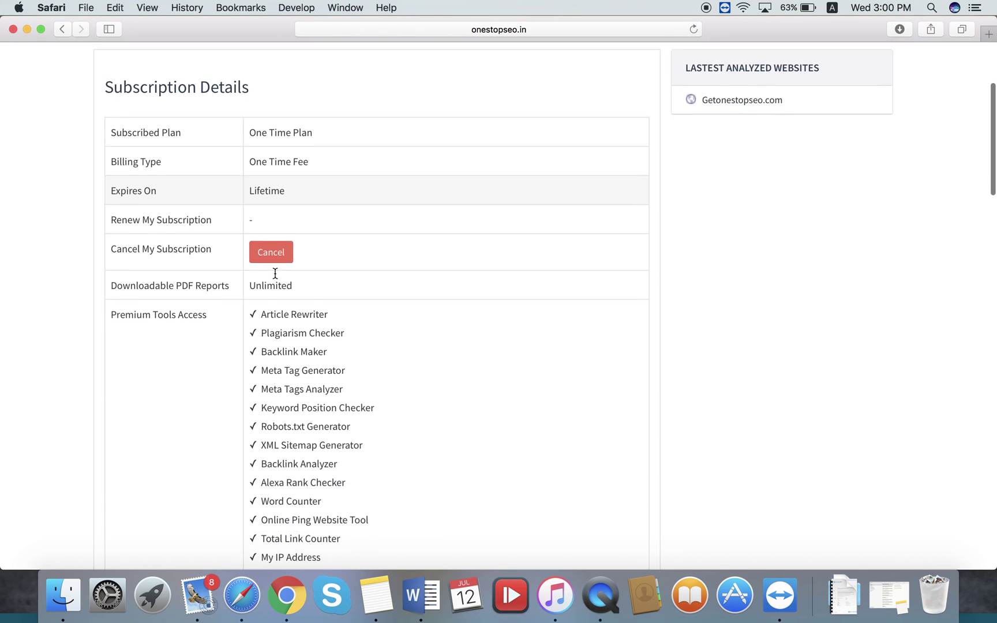
scroll(281, 353, down, 20)
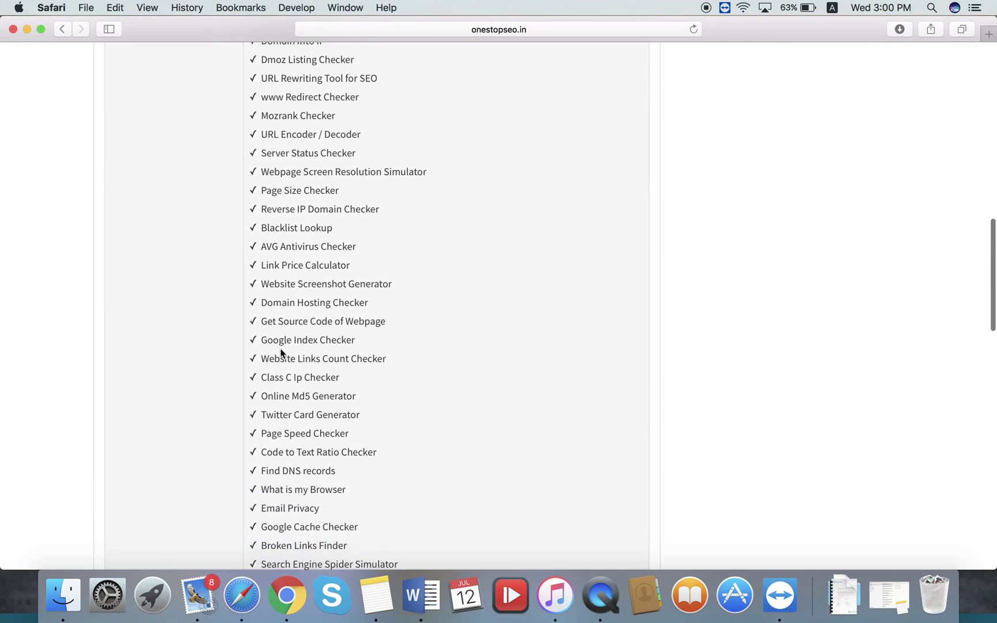
scroll(281, 354, down, 15)
scroll(282, 353, up, 20)
scroll(282, 353, up, 15)
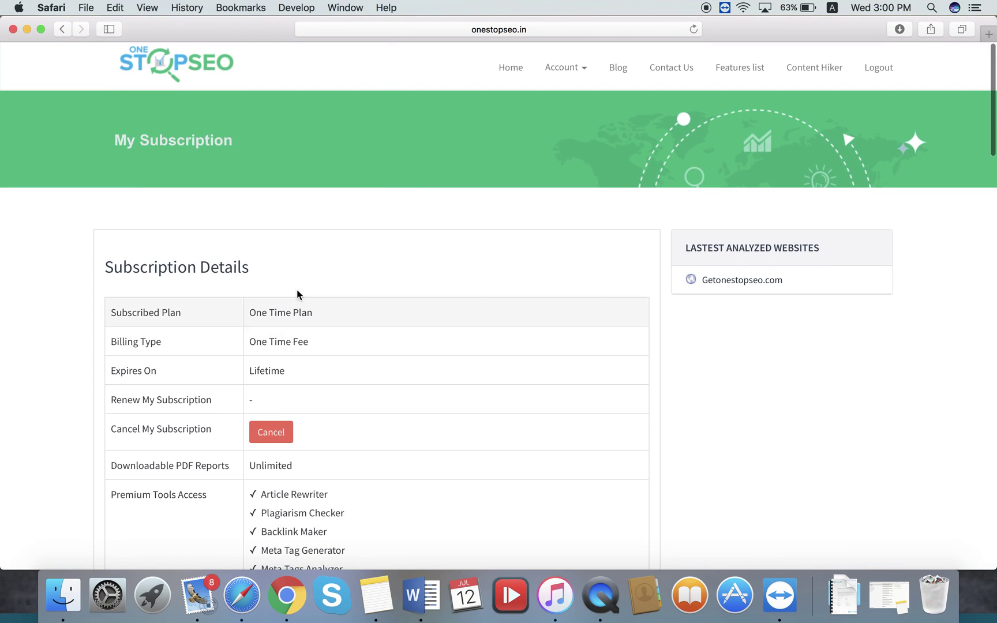
Step: Open the account dashboard, look over its premium SEO tools, and return to the home page
click(575, 71)
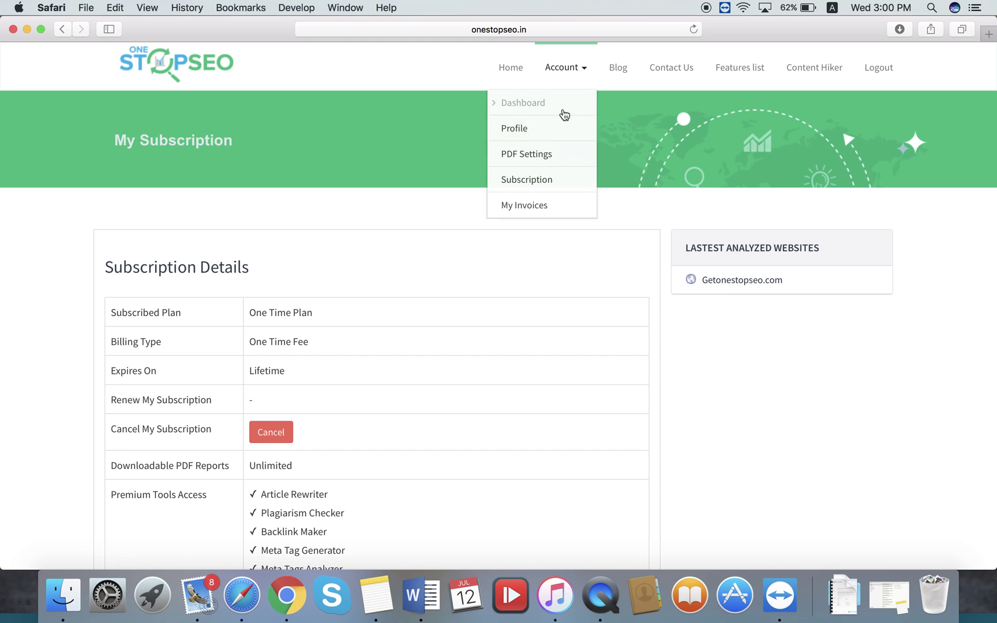
click(524, 102)
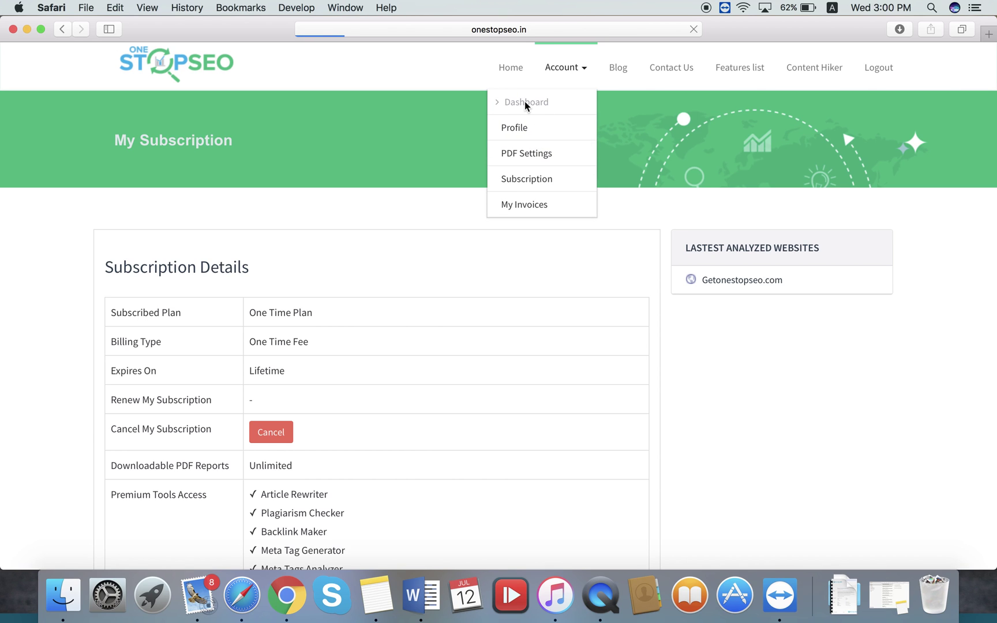
scroll(382, 286, down, 10)
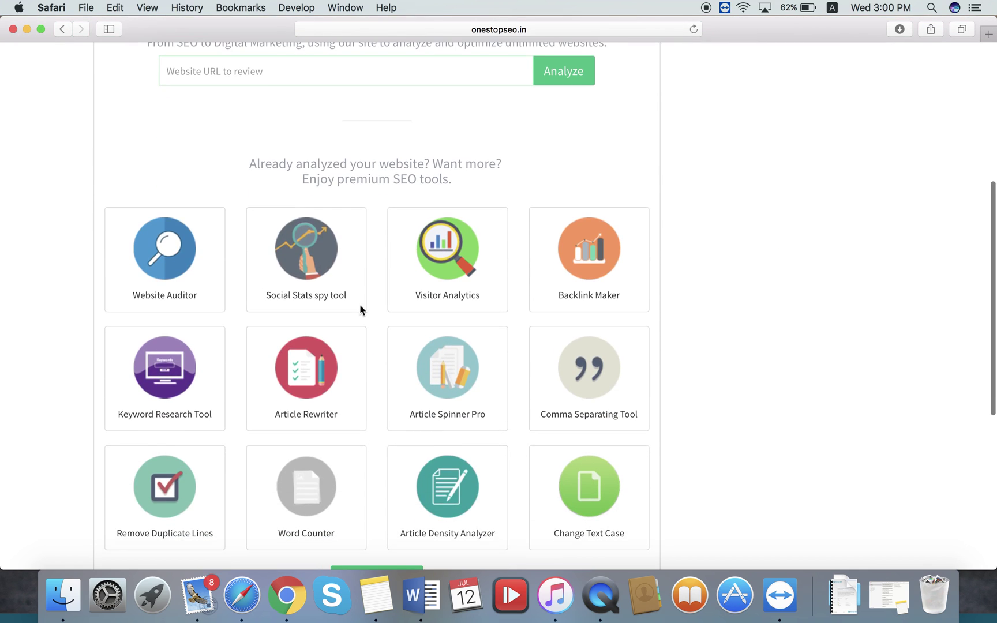
scroll(474, 257, up, 5)
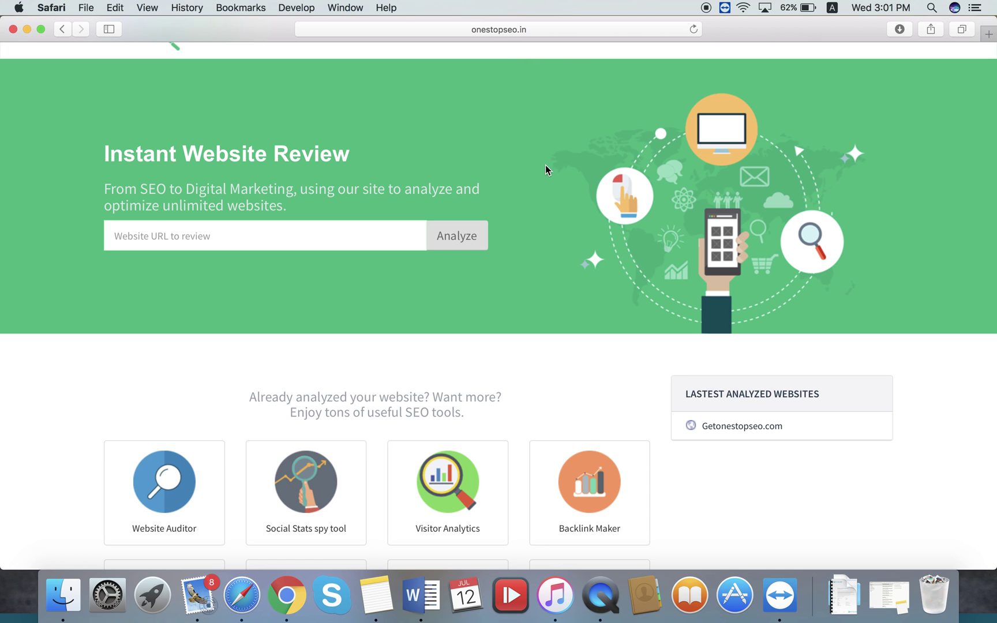
Step: Open the Backlink Maker from the home page's SEO tools and read its About description
scroll(545, 167, down, 2)
scroll(545, 166, up, 3)
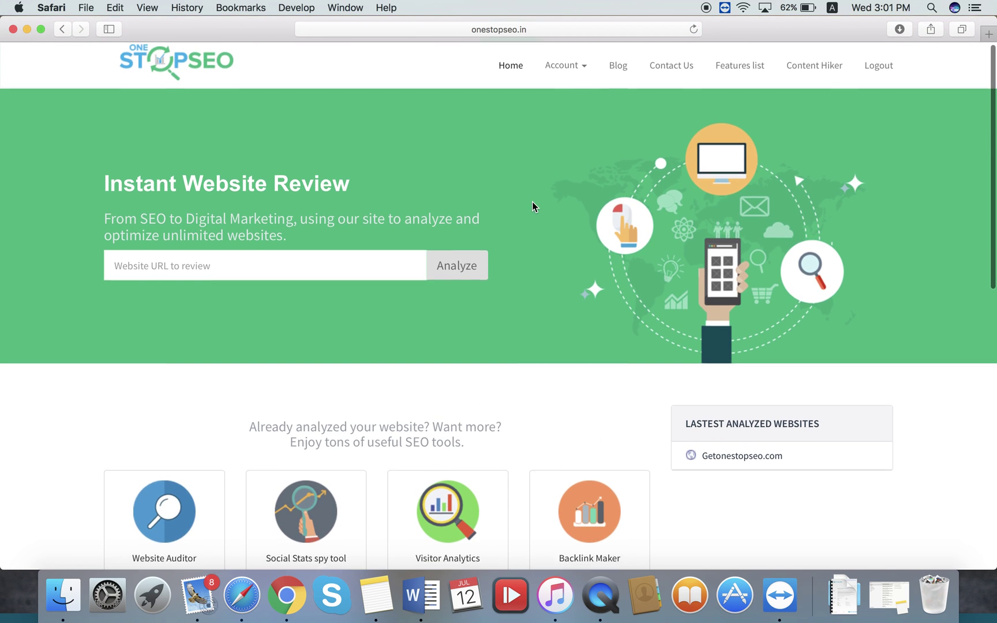
scroll(532, 205, down, 5)
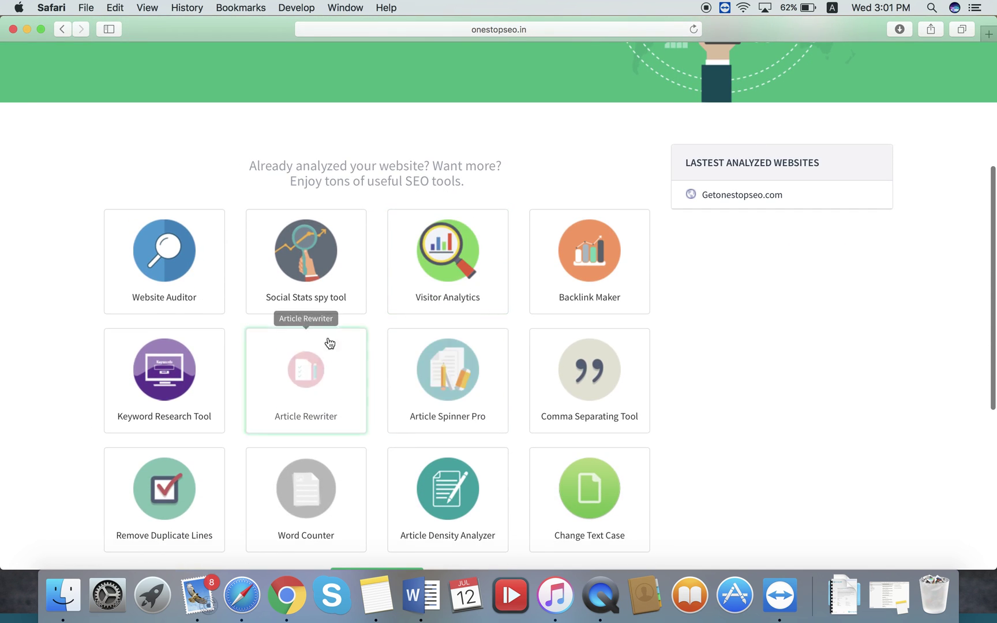
click(597, 278)
scroll(576, 275, down, 3)
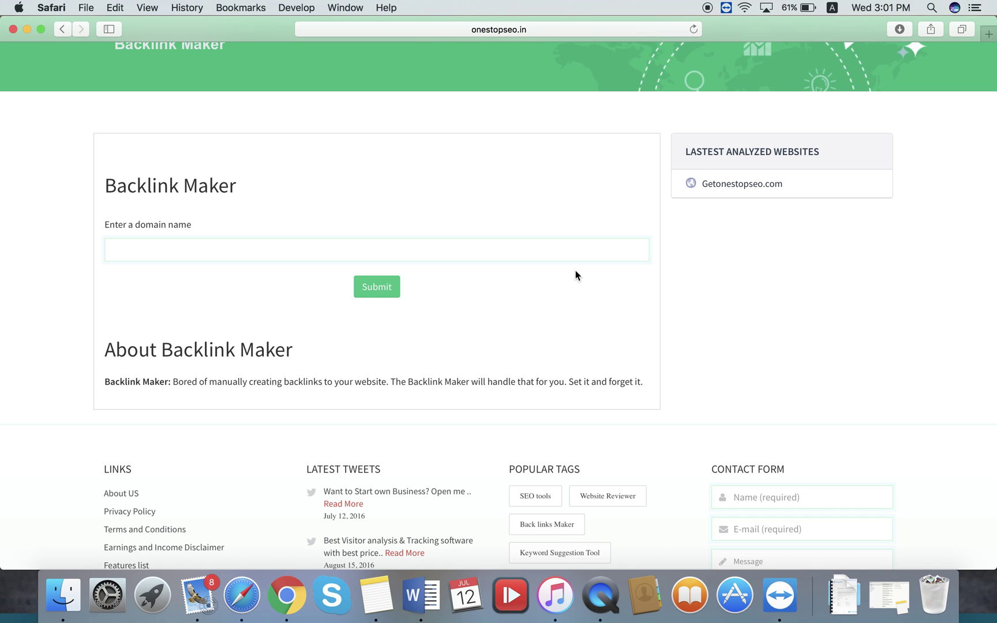
scroll(490, 308, down, 1)
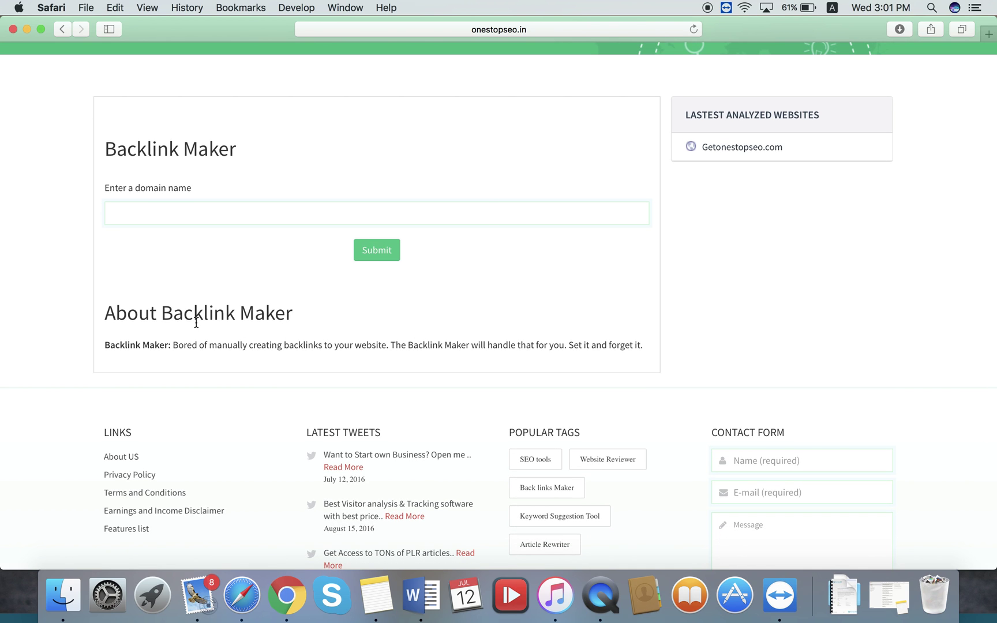
double_click(151, 345)
triple_click(343, 354)
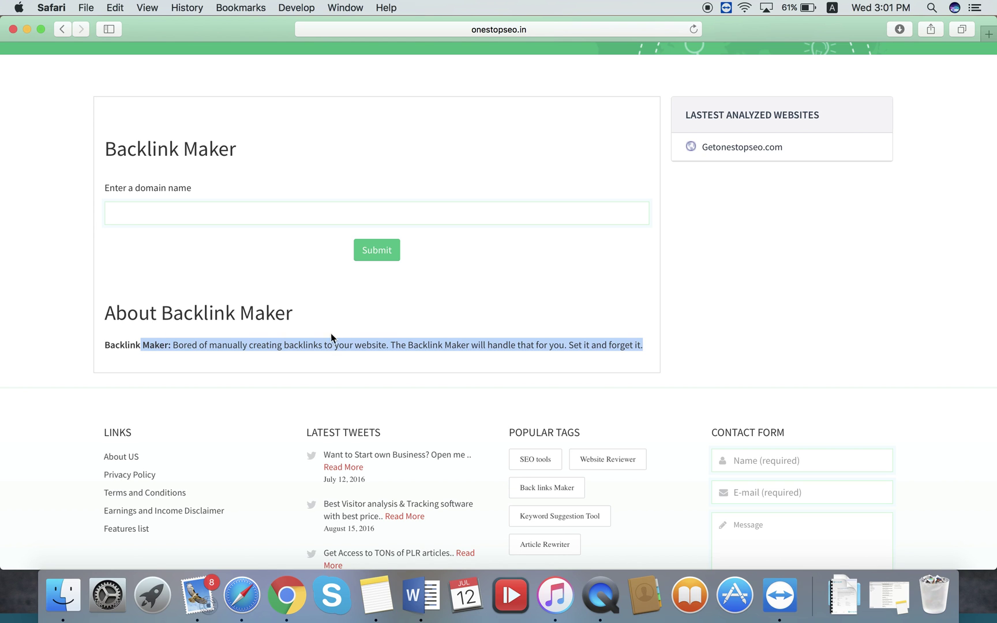
click(326, 315)
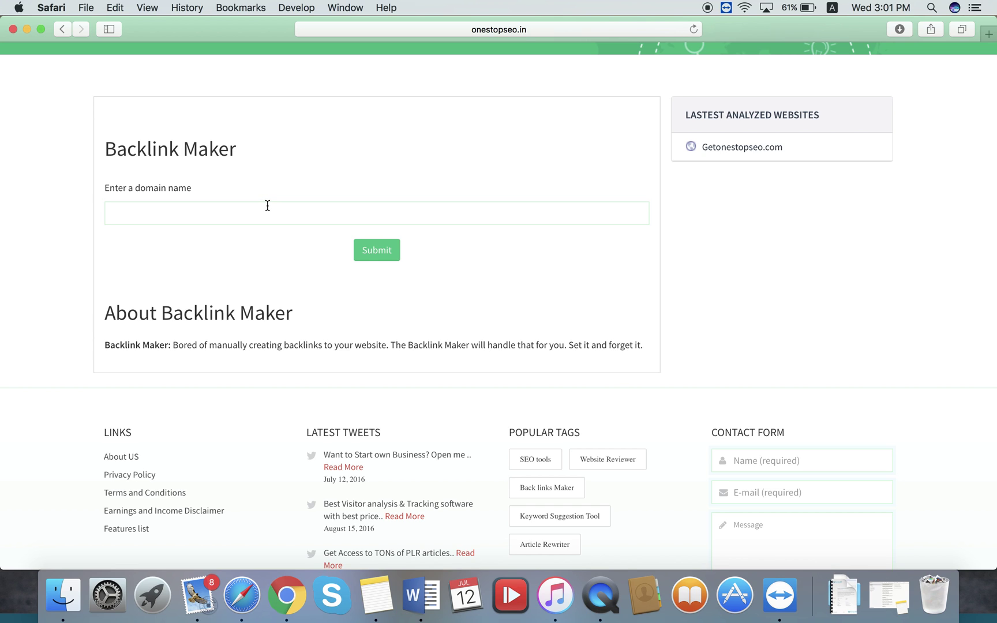
Step: Run the Backlink Maker for the domain getonestopseo.com and look through the generated backlink pages and their statuses
text(getonestopseo.co)
click(372, 251)
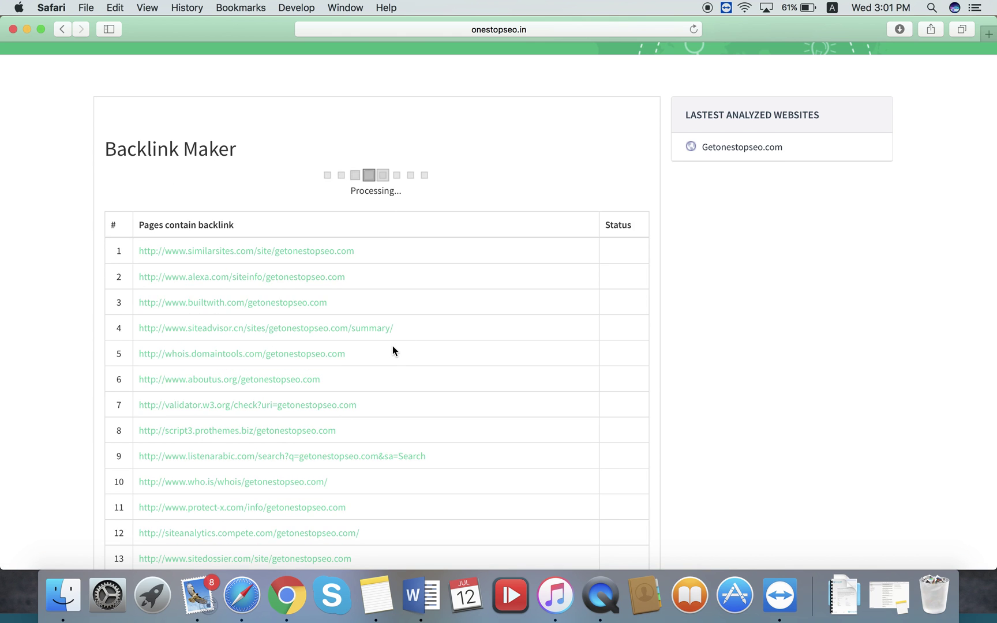
scroll(392, 346, down, 3)
scroll(310, 309, down, 5)
scroll(309, 307, up, 8)
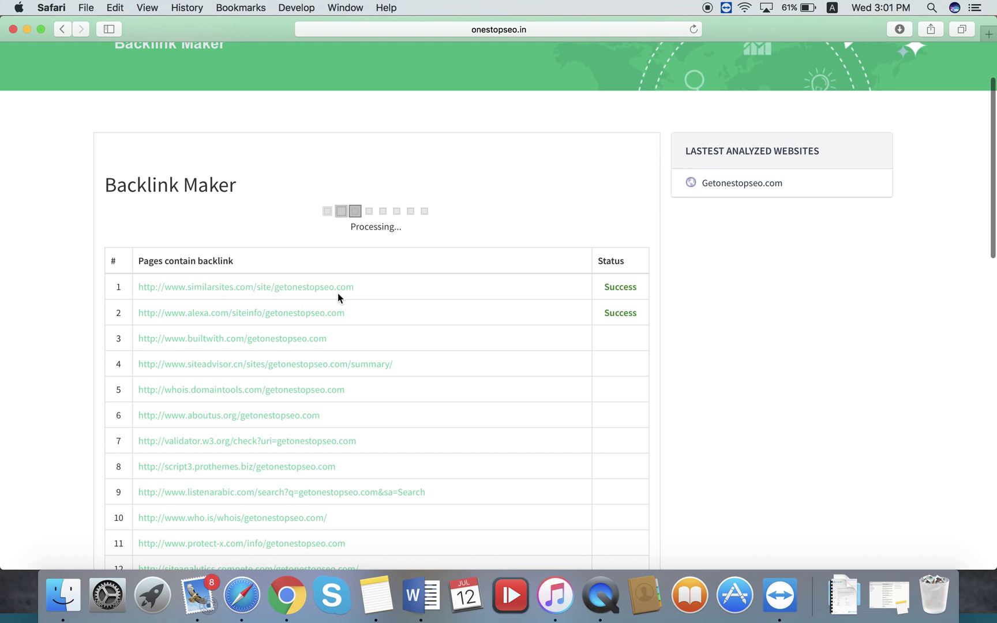
scroll(269, 392, down, 10)
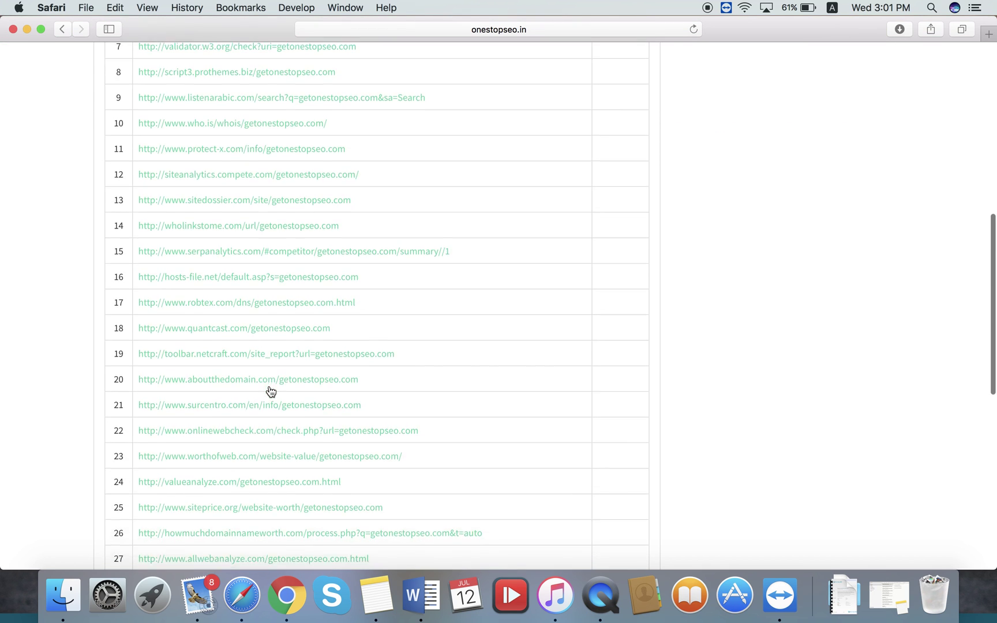
scroll(270, 392, up, 12)
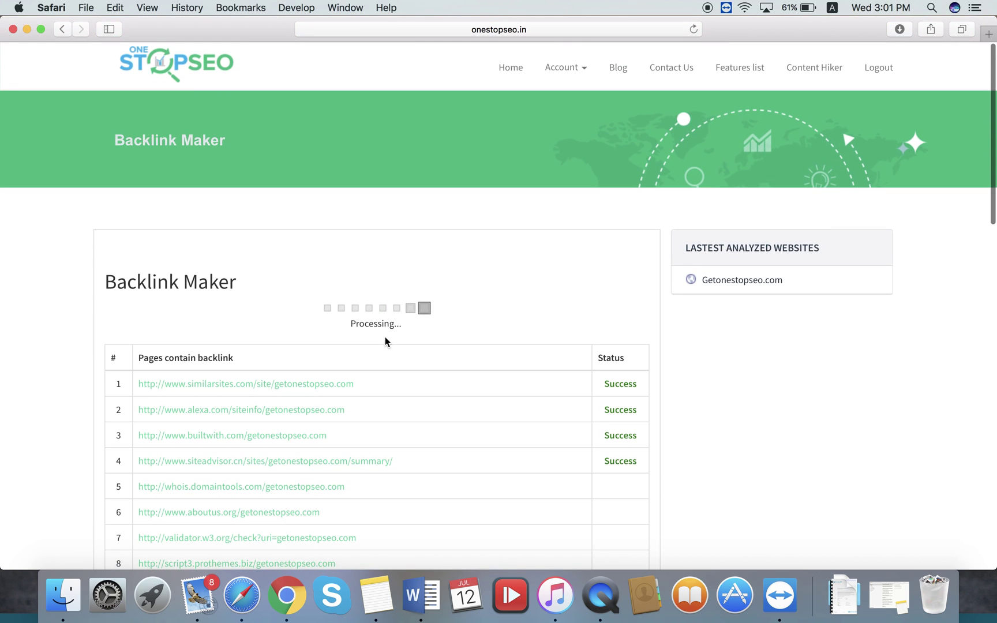
scroll(381, 335, down, 5)
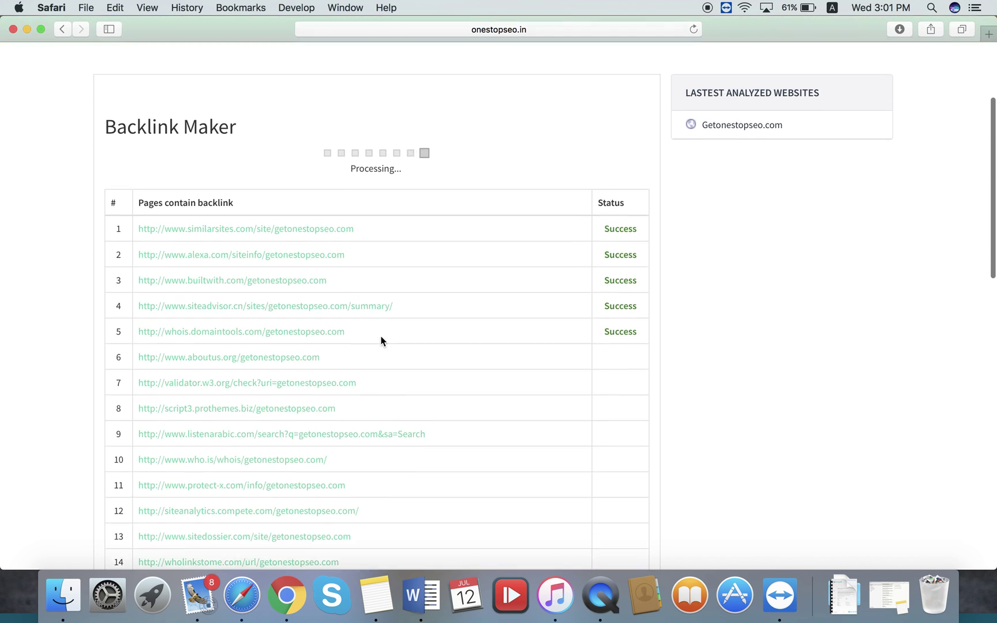
scroll(380, 335, up, 3)
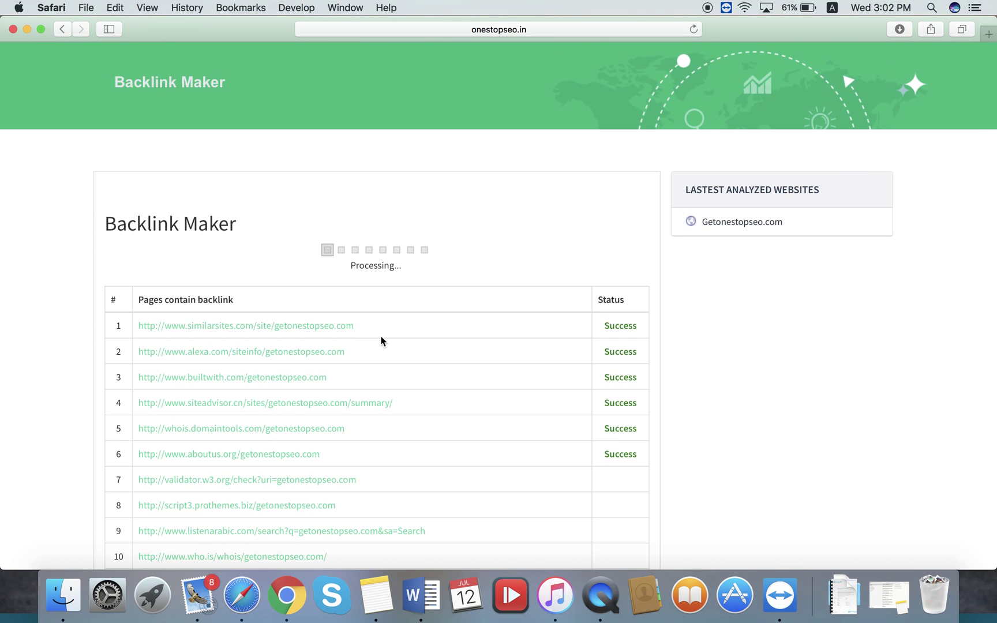
Step: Return to the OneStopSEO home page and look it over briefly
scroll(517, 74, up, 2)
click(517, 69)
scroll(523, 227, down, 3)
scroll(511, 252, up, 3)
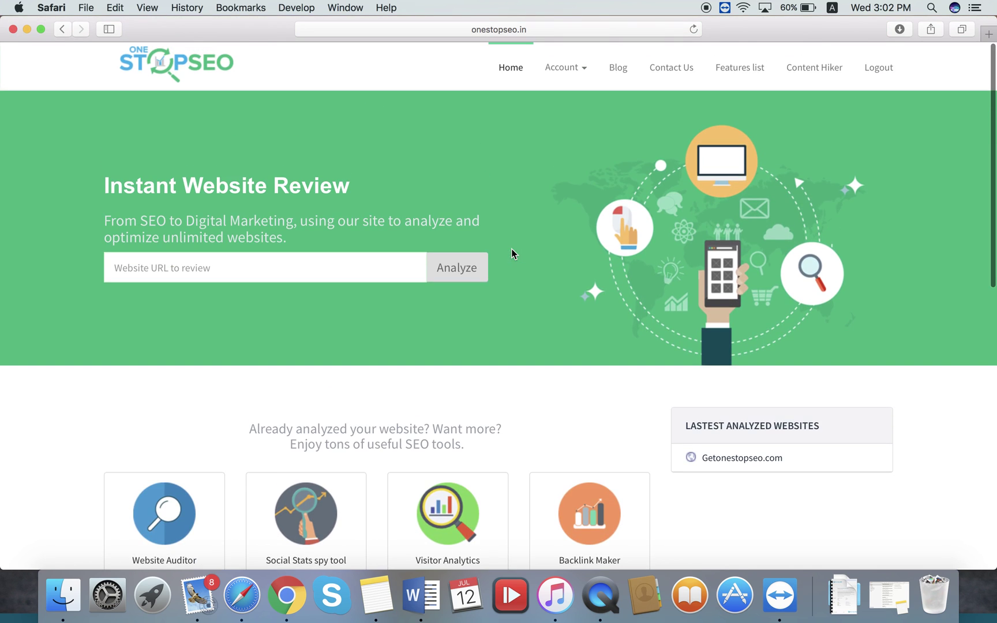
Step: Open the site's blog and look through its list of SEO posts
click(617, 69)
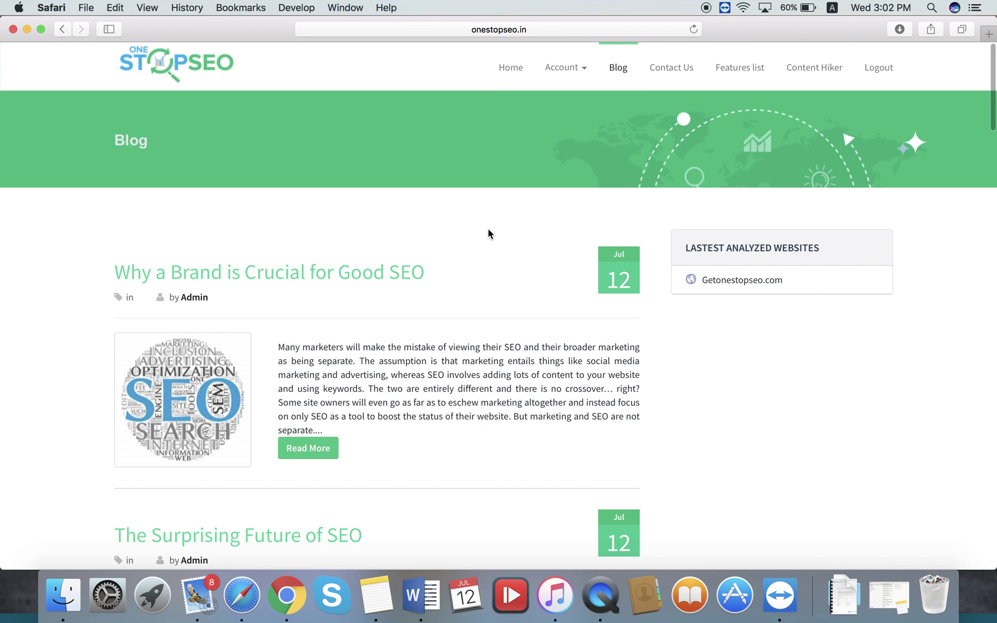
scroll(347, 275, down, 5)
scroll(345, 278, down, 2)
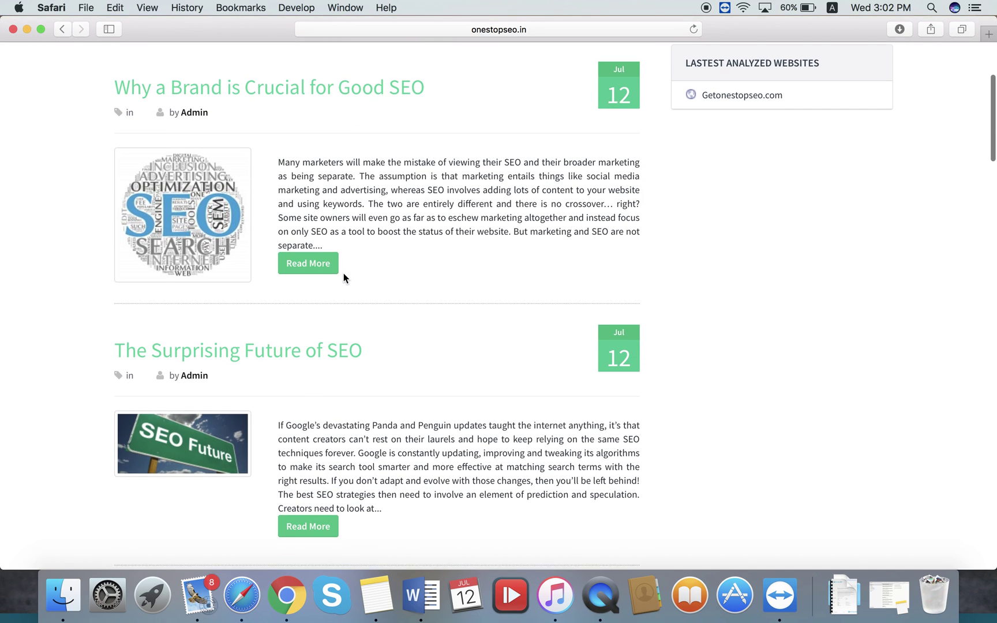
scroll(343, 278, down, 3)
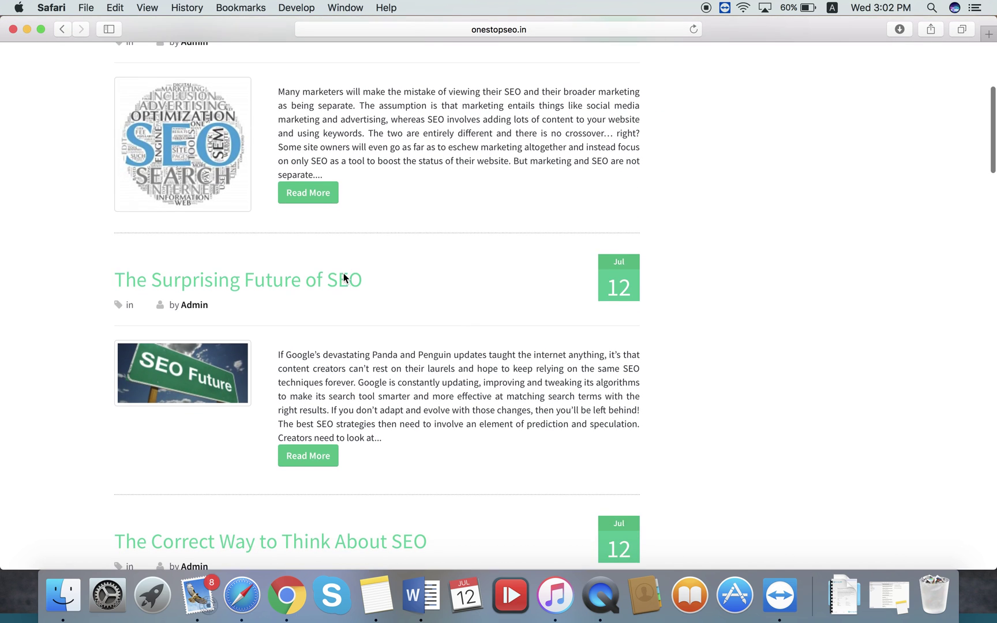
scroll(345, 277, up, 10)
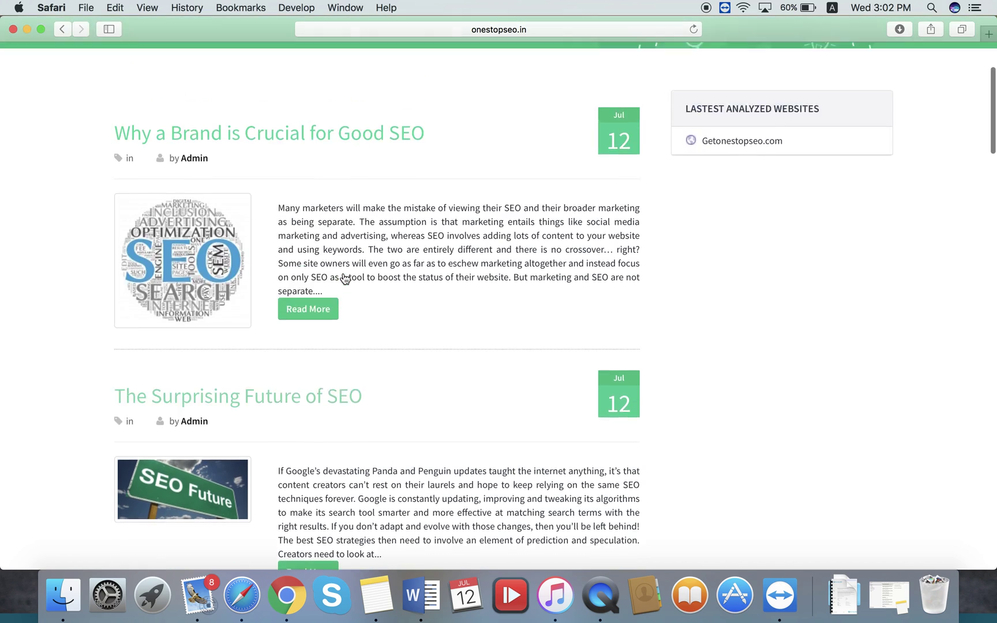
scroll(281, 342, down, 9)
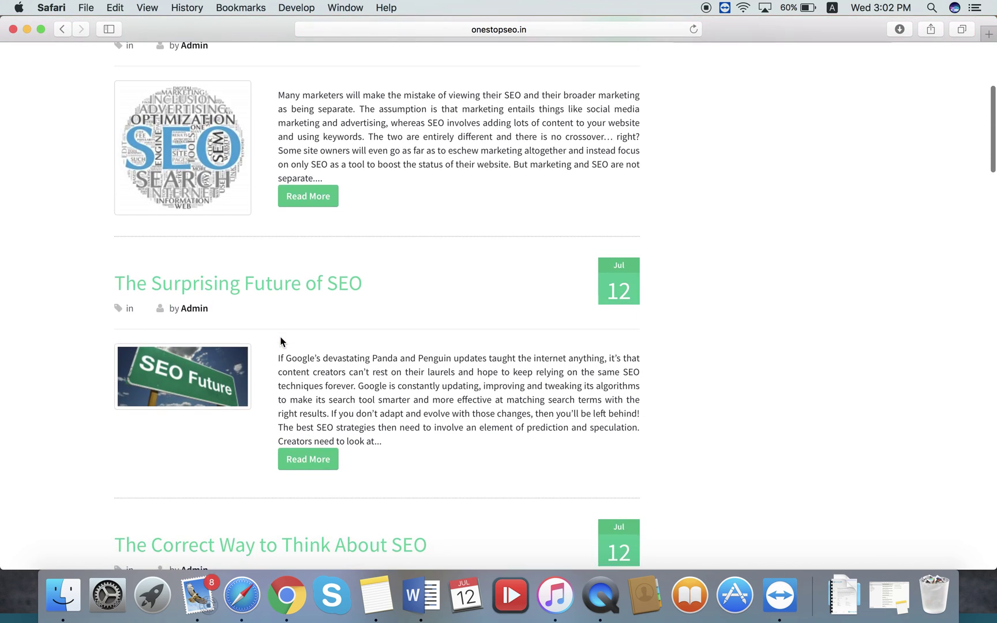
scroll(281, 342, down, 8)
scroll(281, 341, up, 15)
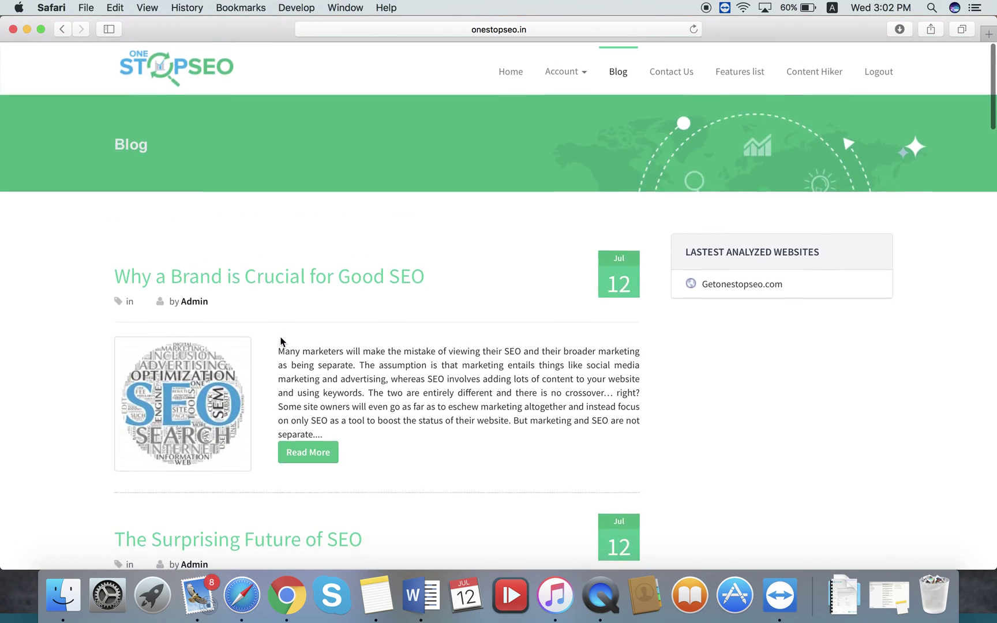
Step: Open the Contact Us page and review its form for name, email, subject and message
click(676, 70)
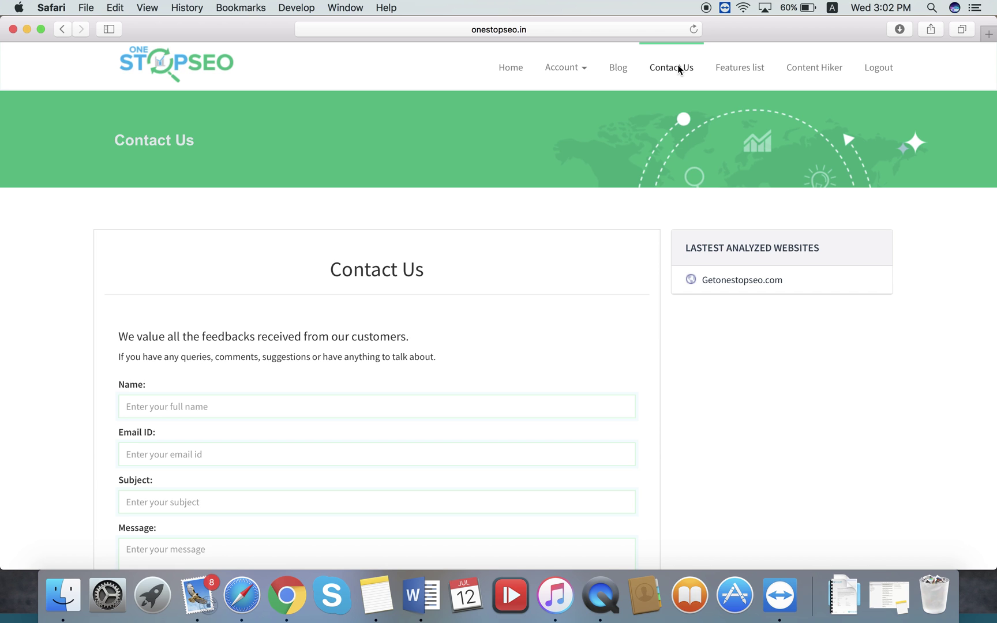
scroll(520, 266, down, 3)
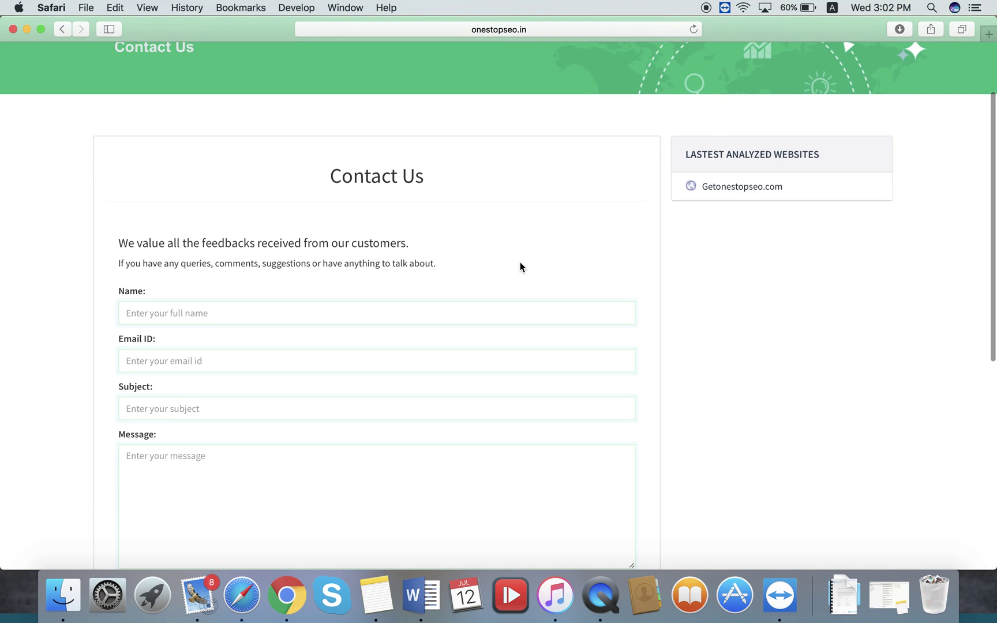
scroll(423, 304, down, 5)
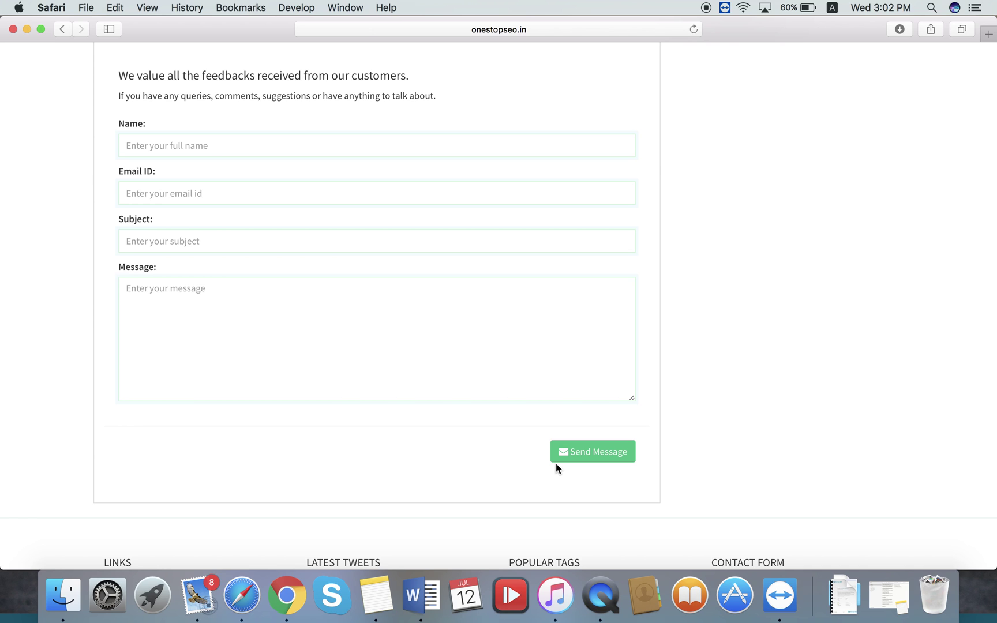
scroll(752, 77, up, 5)
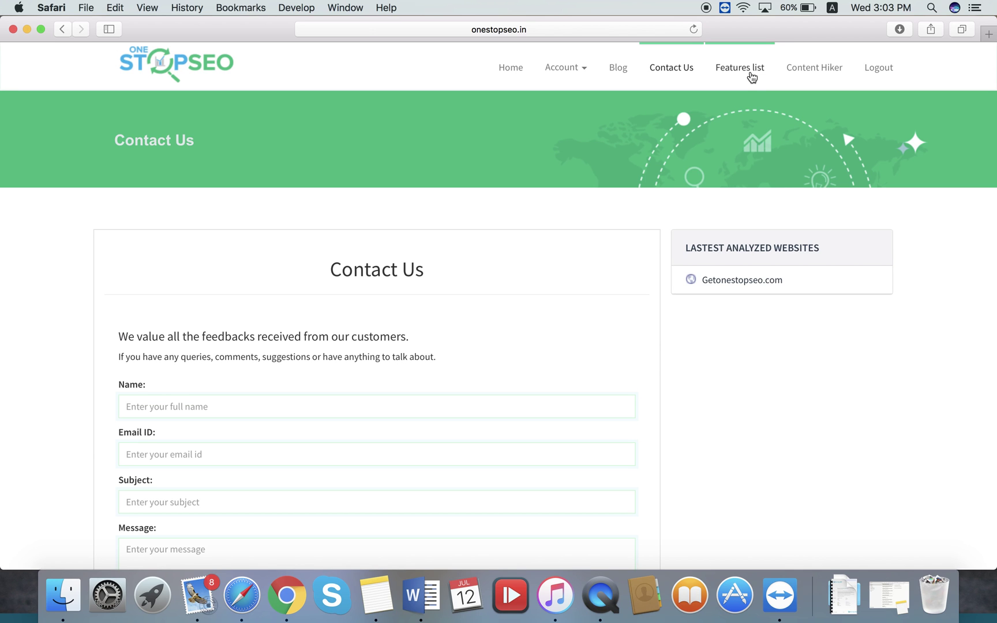
Step: Open the Features list page and look through the tool descriptions and links down to the Robots.txt Generator
click(743, 67)
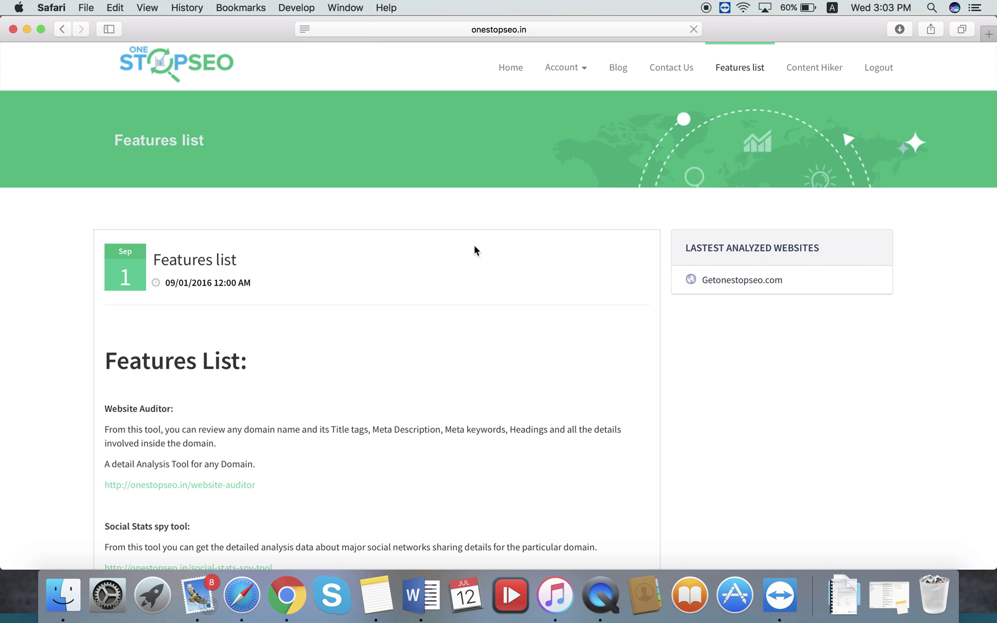
scroll(386, 305, down, 3)
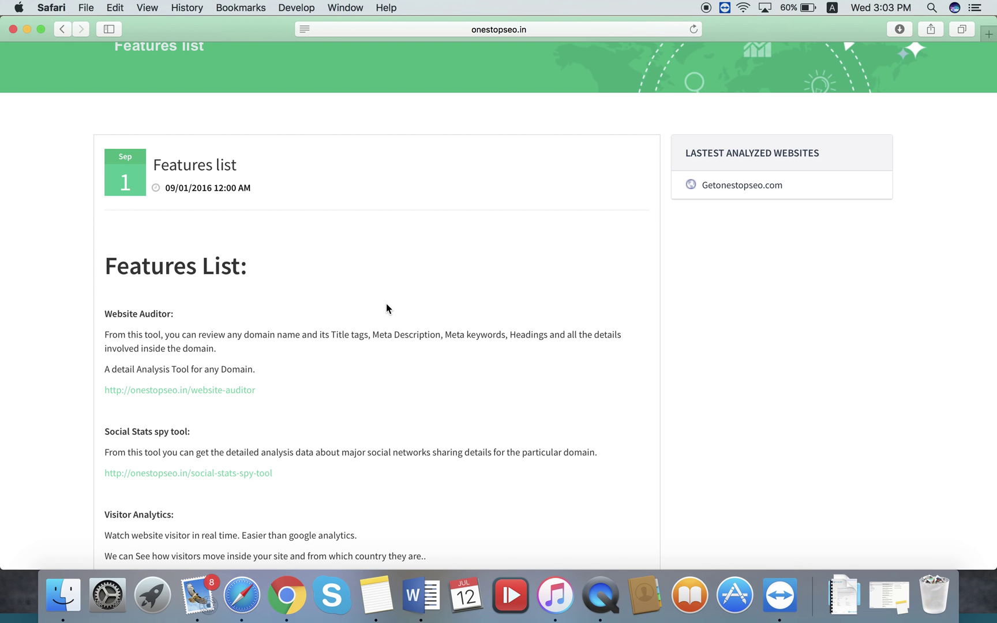
scroll(387, 309, down, 3)
scroll(387, 309, down, 1)
scroll(636, 180, up, 8)
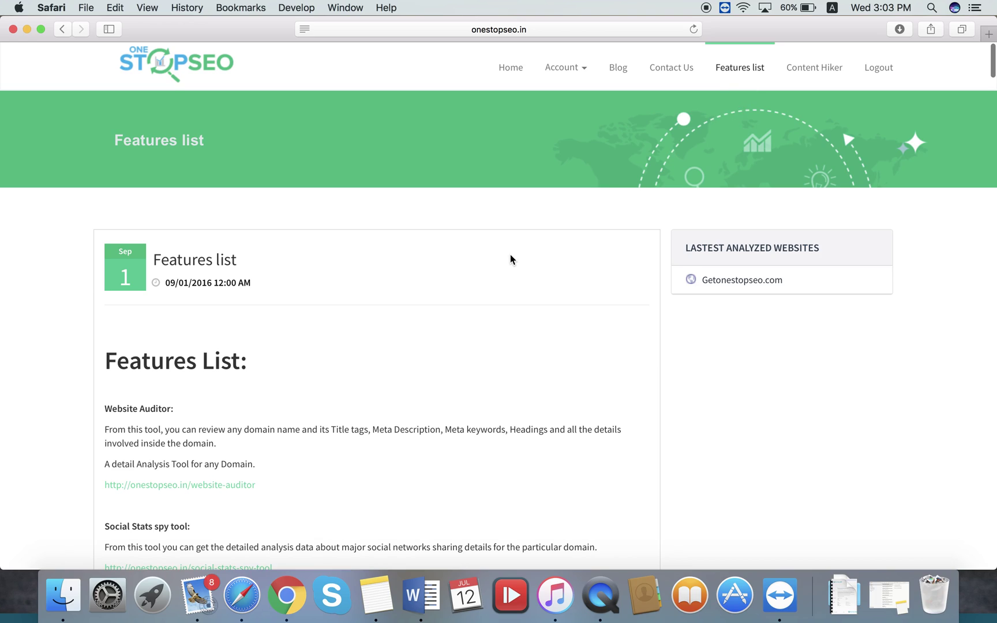
scroll(511, 256, down, 15)
scroll(510, 259, down, 15)
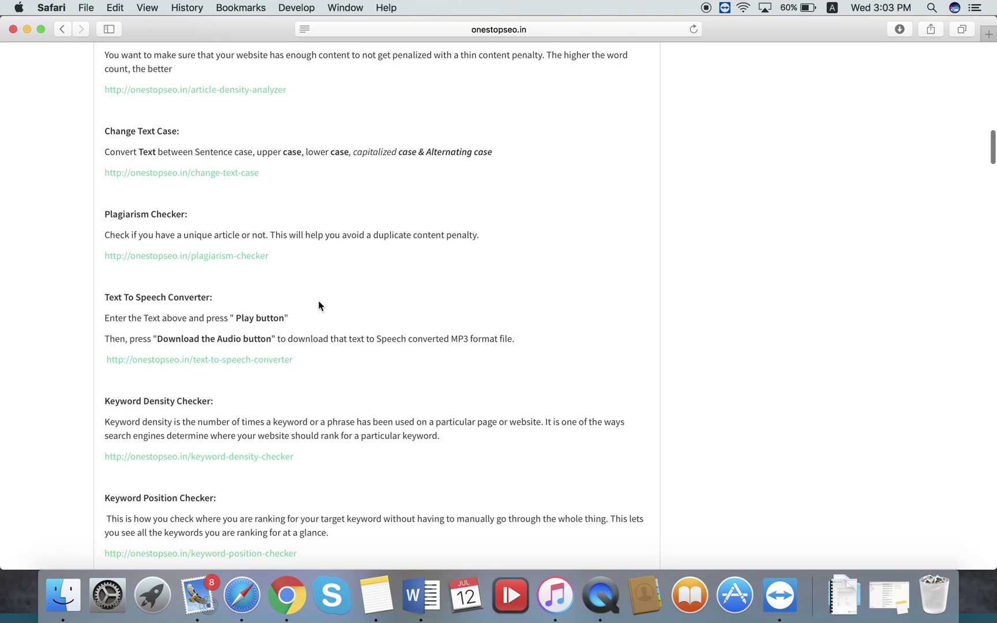
scroll(242, 344, down, 20)
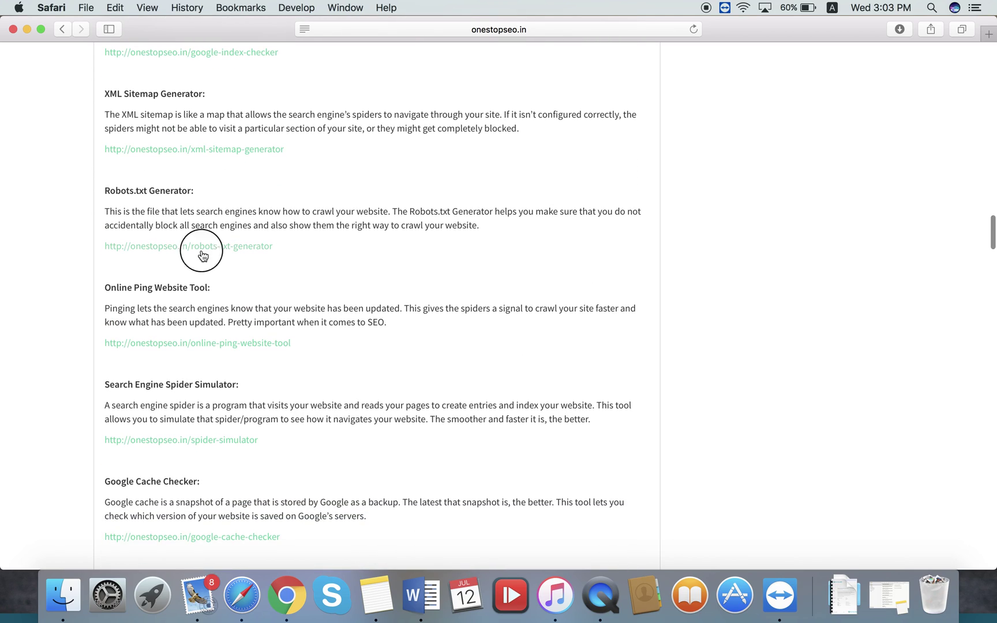
Step: Open the Robots.txt Generator from its link, look over its form, and return to the Features list
click(202, 252)
scroll(203, 256, down, 8)
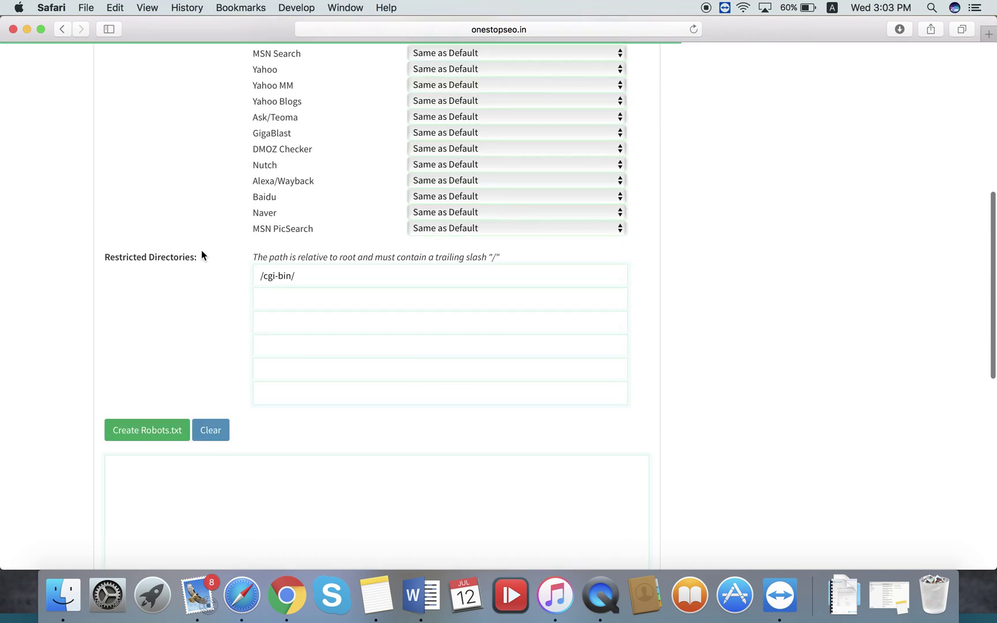
scroll(200, 257, up, 15)
click(743, 74)
scroll(333, 293, down, 10)
scroll(334, 294, up, 10)
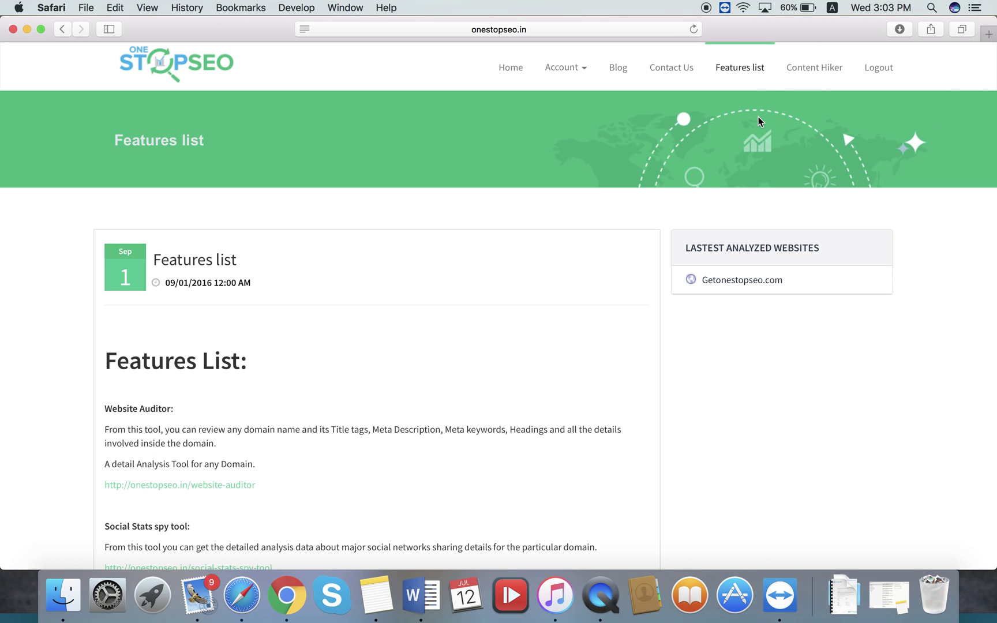
Step: Go to the Content Hiker site and look through its featured articles, Latest News and Today's Top Posts
click(803, 69)
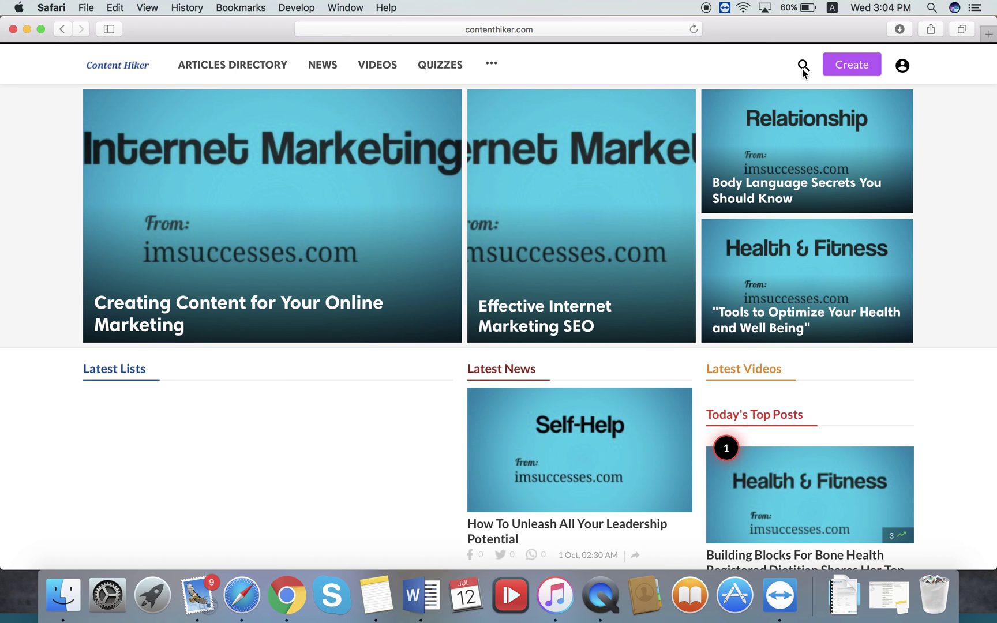
scroll(635, 261, down, 20)
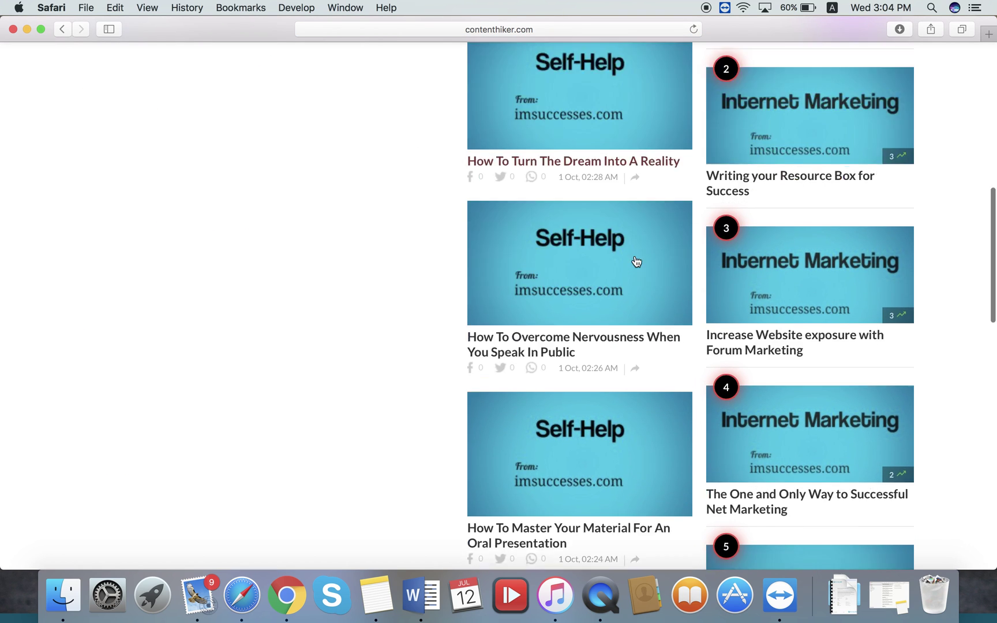
scroll(637, 262, up, 20)
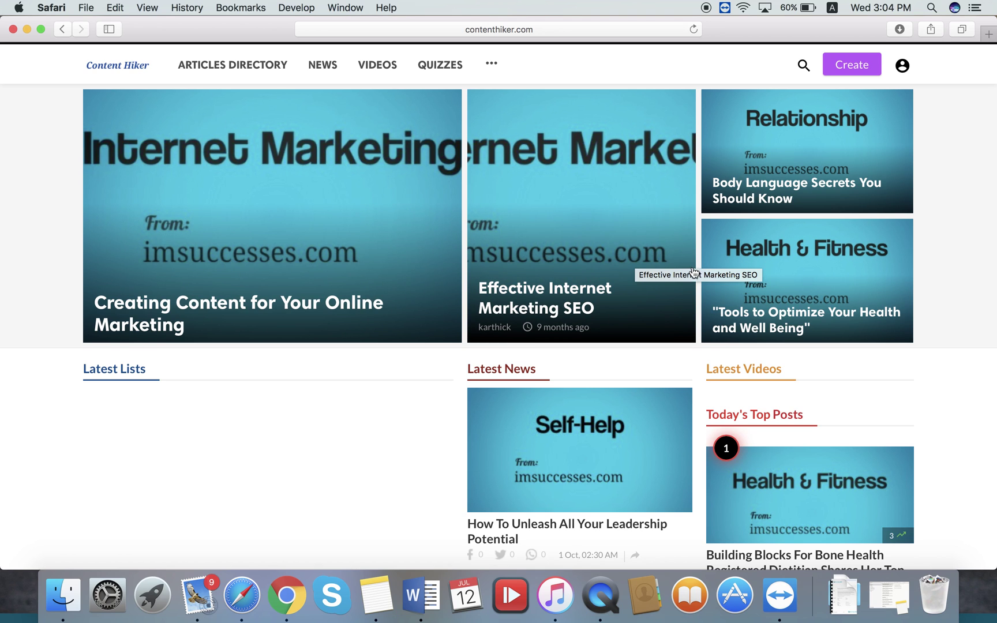
scroll(621, 297, up, 1)
scroll(619, 291, down, 2)
scroll(620, 291, up, 2)
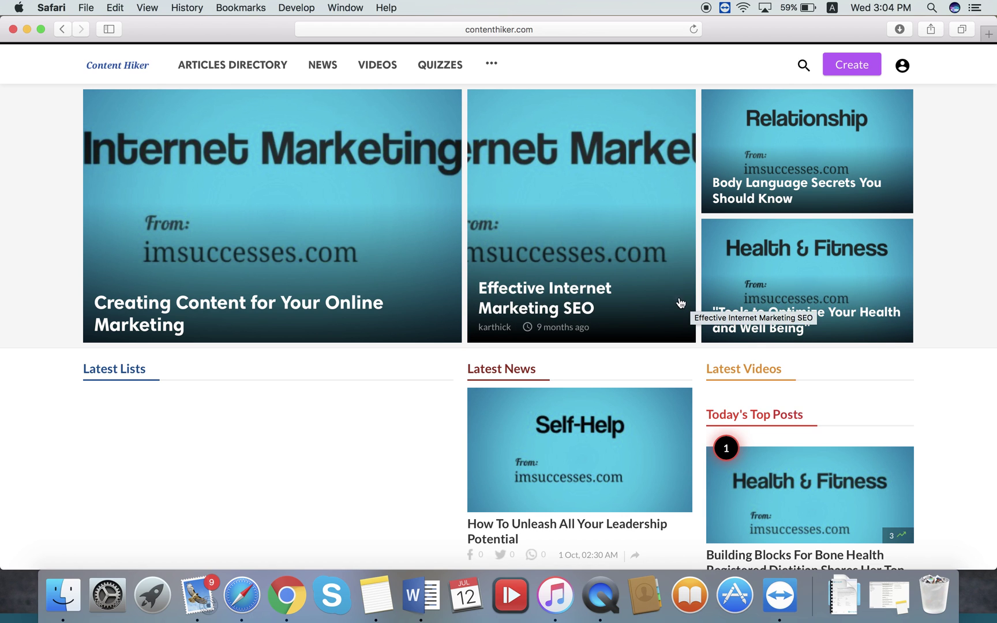
scroll(687, 308, down, 3)
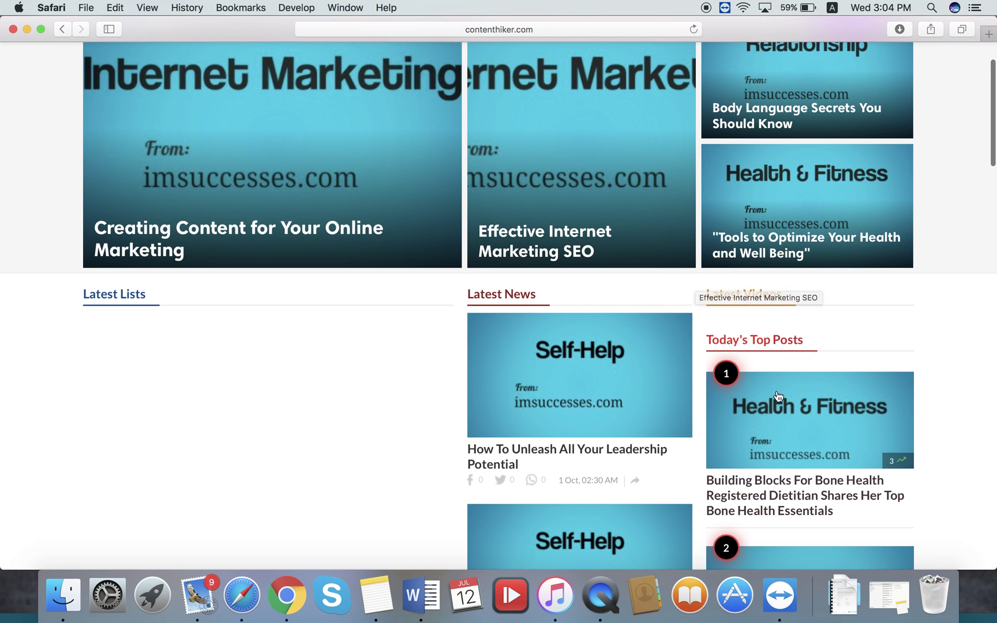
scroll(756, 341, down, 5)
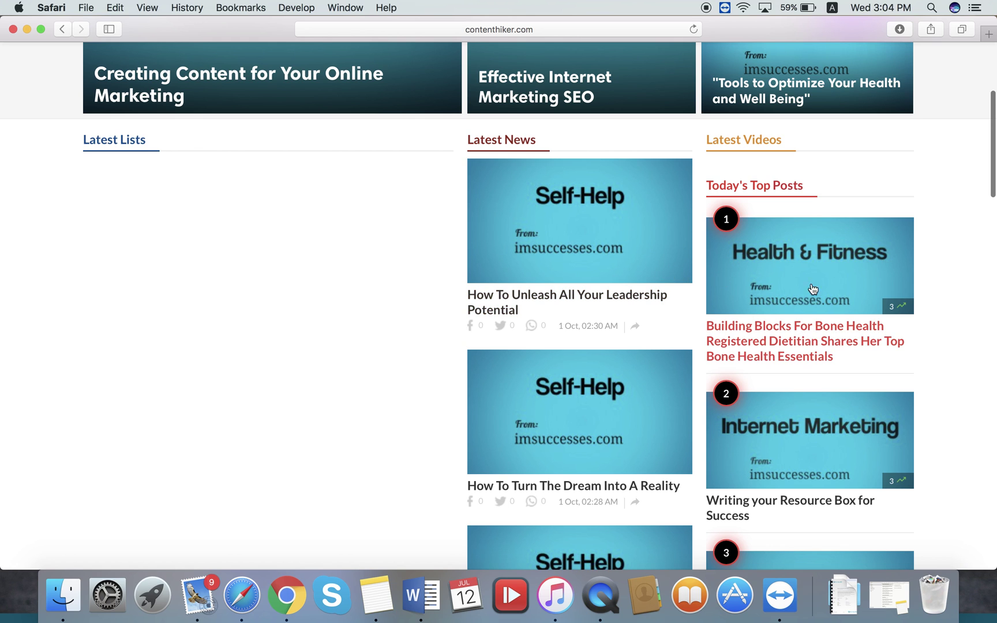
scroll(597, 423, down, 3)
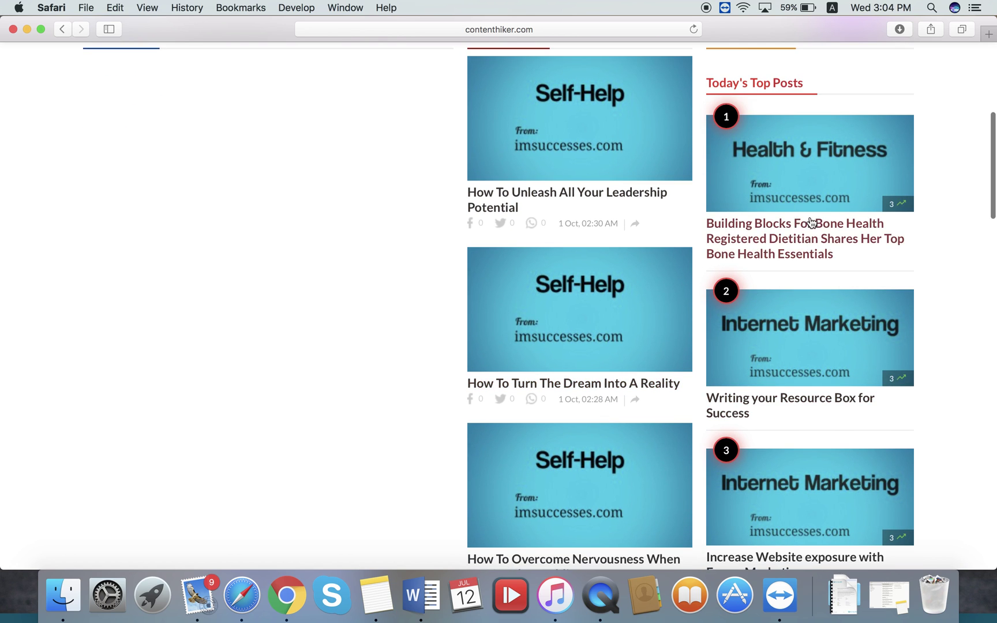
Step: Open the first of Today's Top Posts, about building blocks for bone health, and look through the article
click(790, 155)
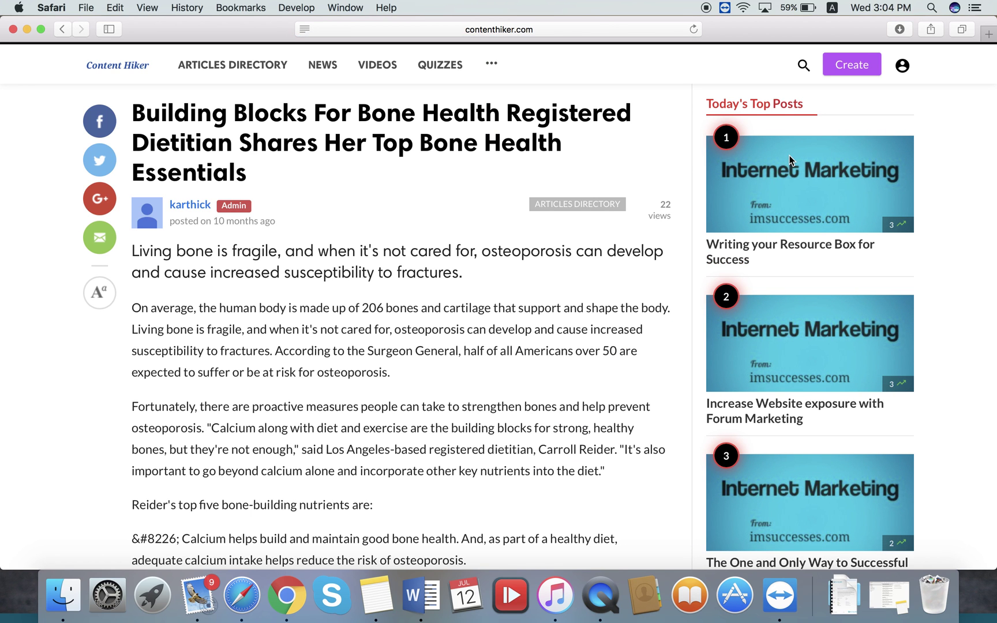
scroll(535, 218, down, 5)
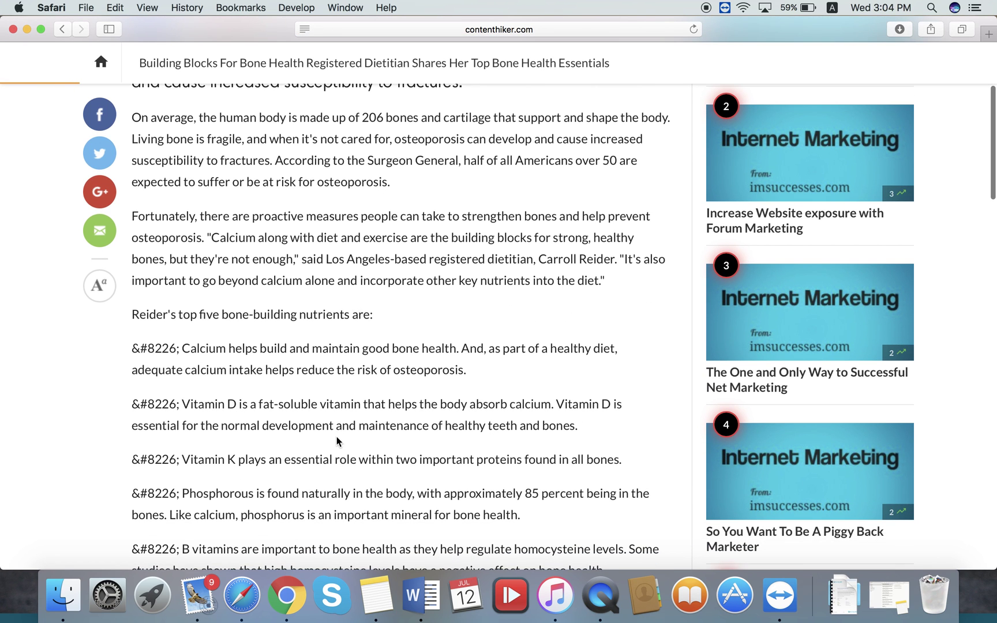
scroll(337, 441, down, 15)
scroll(338, 441, up, 12)
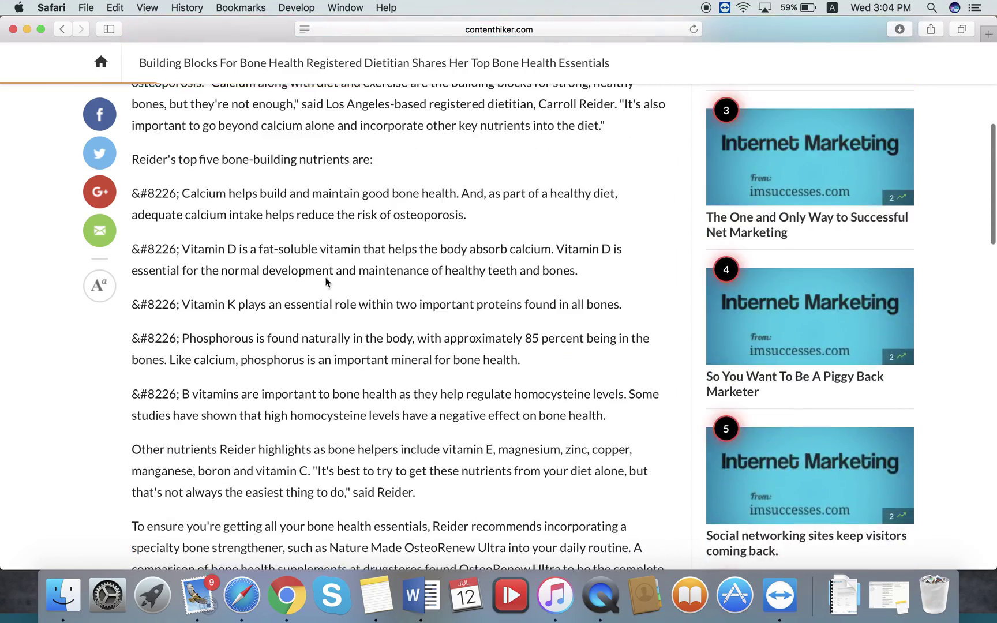